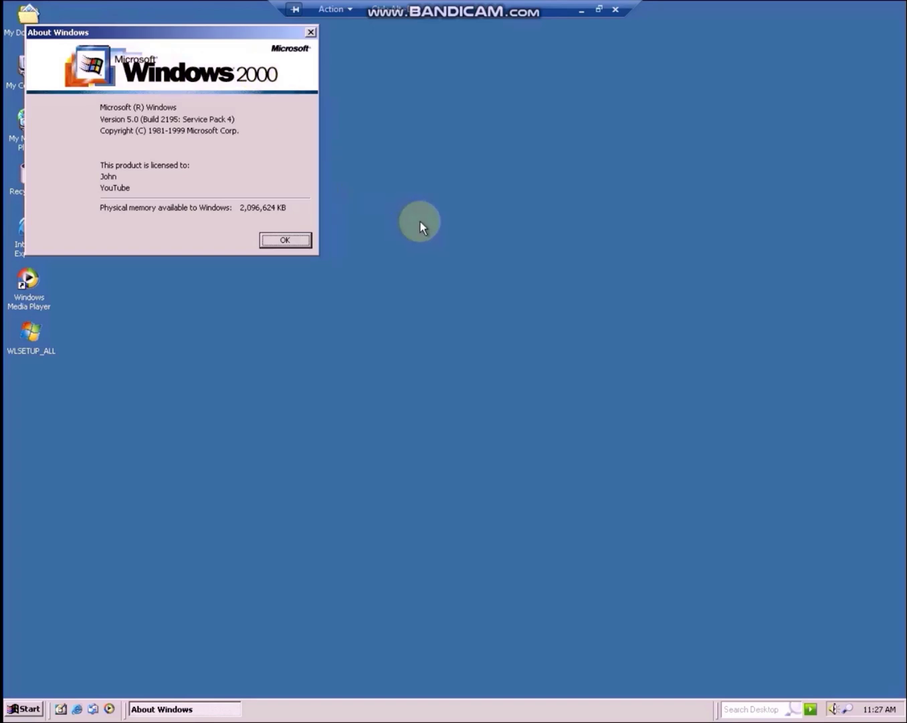
Dismiss the About Windows box to leave the empty Windows 2000 desktop.
left_click(285, 240)
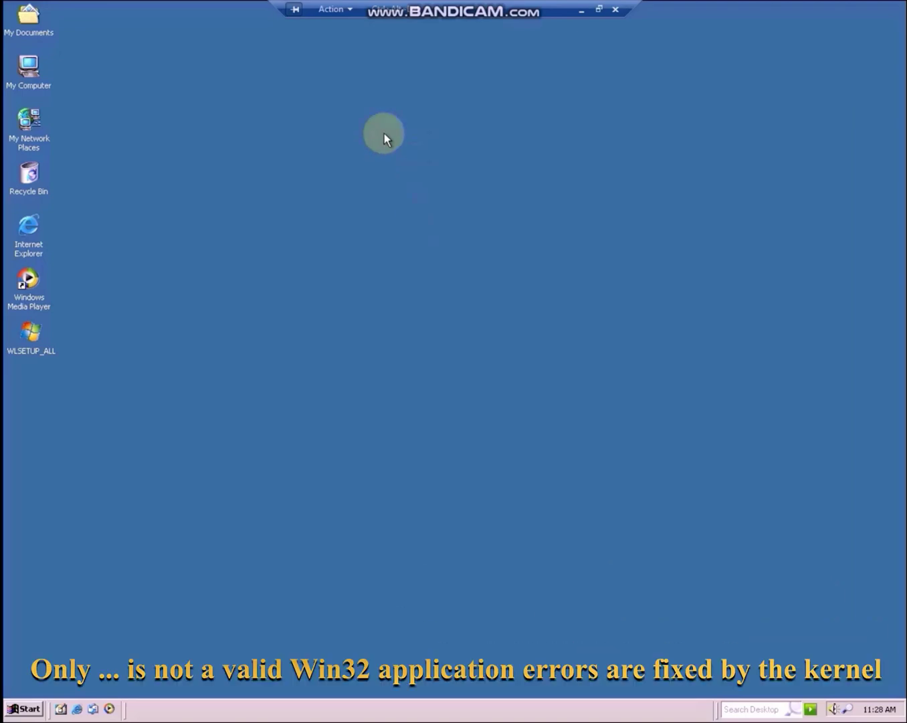
Open CDROM (D:) from My Computer, launch the FCWIN2K convertor, then close it again.
double_click(29, 66)
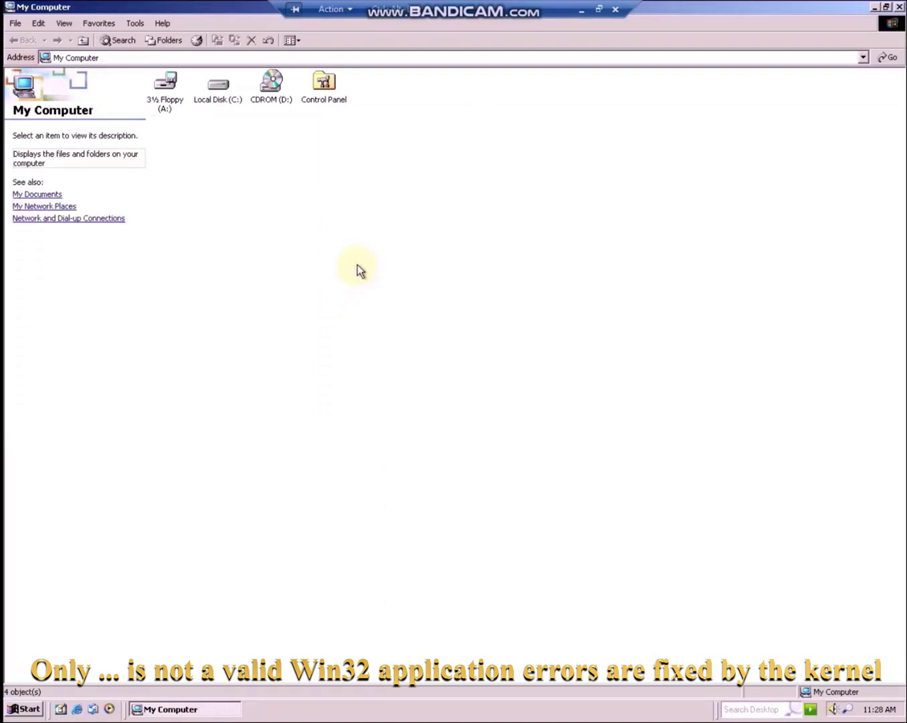
double_click(271, 84)
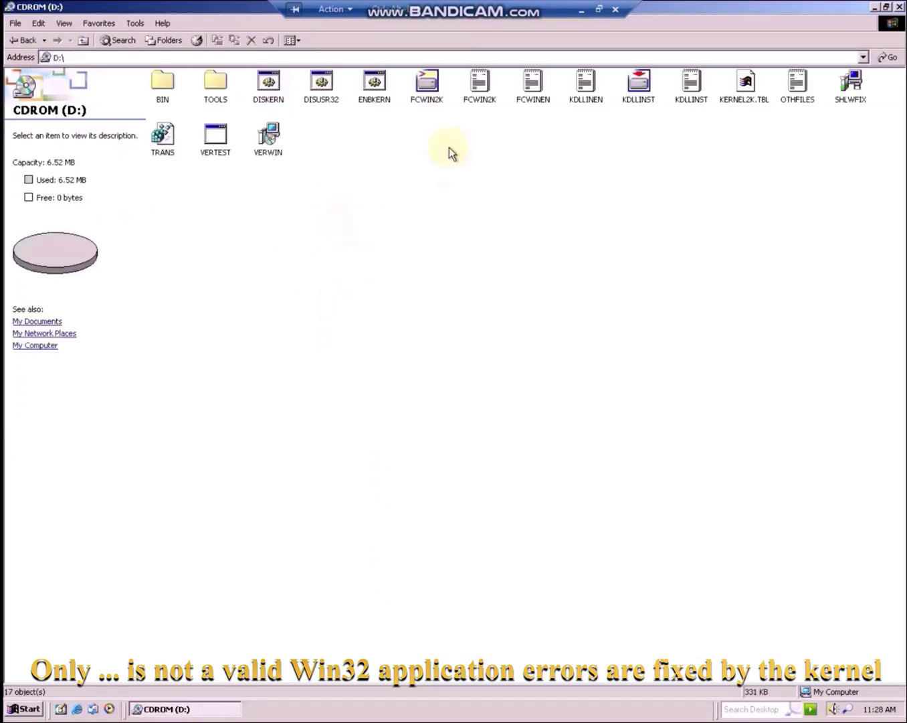
double_click(427, 81)
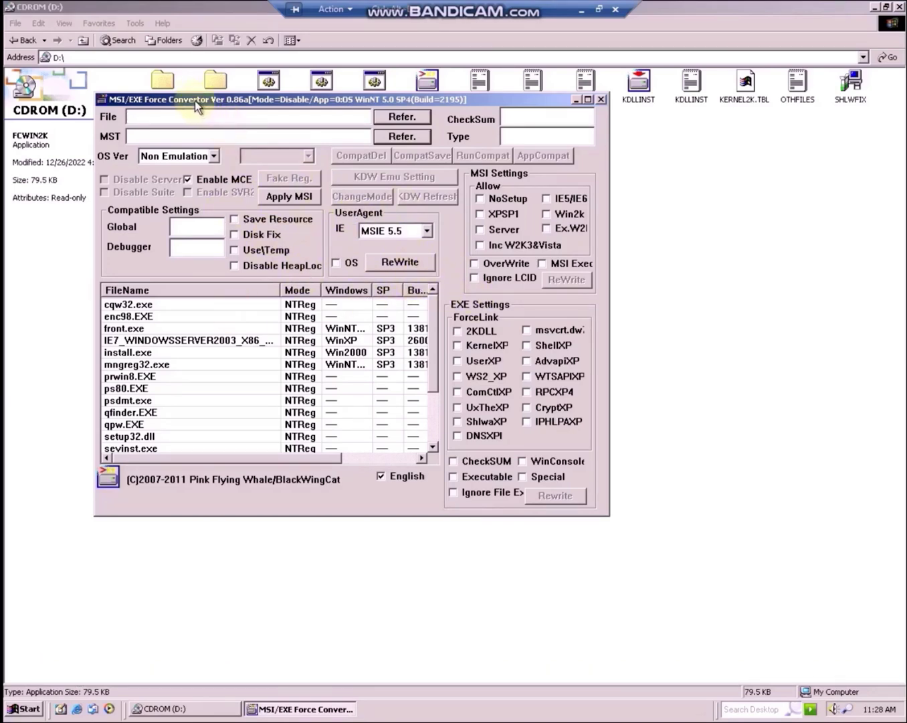
left_click_drag(195, 101, 205, 117)
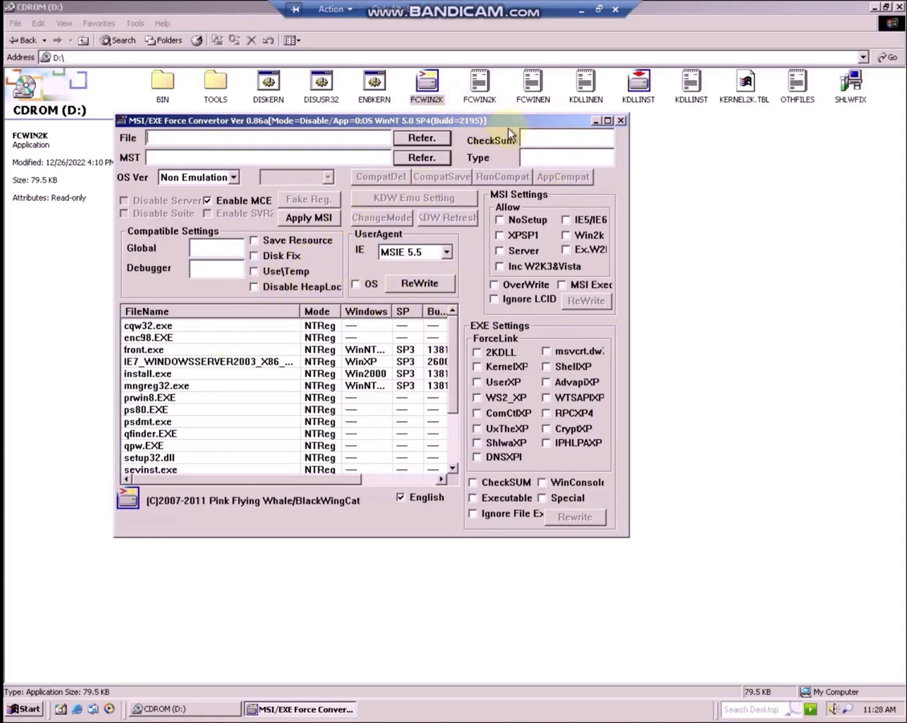
left_click(620, 120)
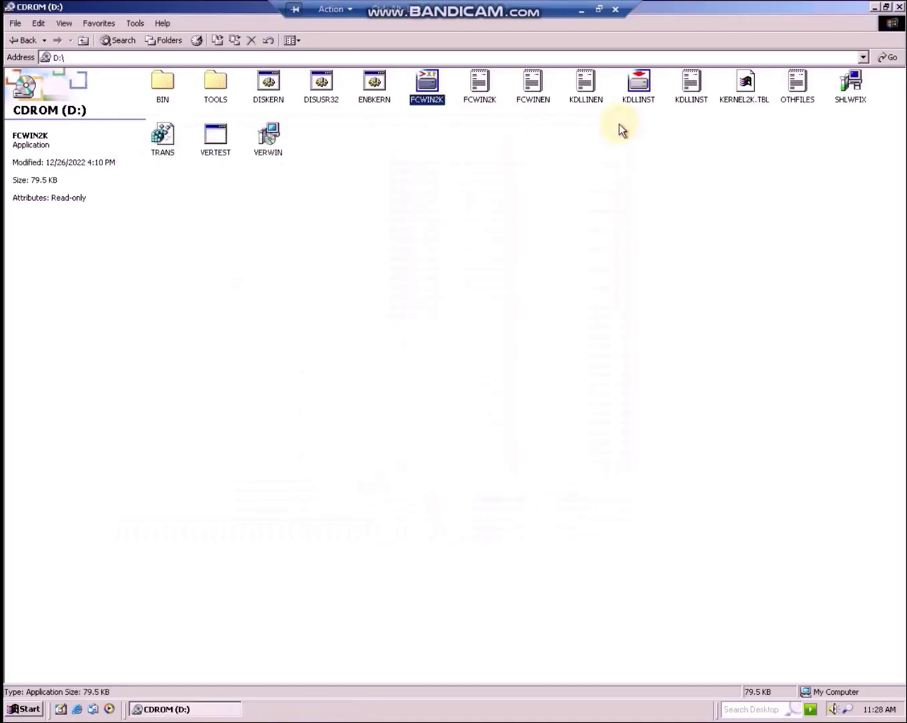
Run Firefox Setup 52.0esr from My Documents and dismiss its Windows XP SP2 requirement error.
left_click(82, 42)
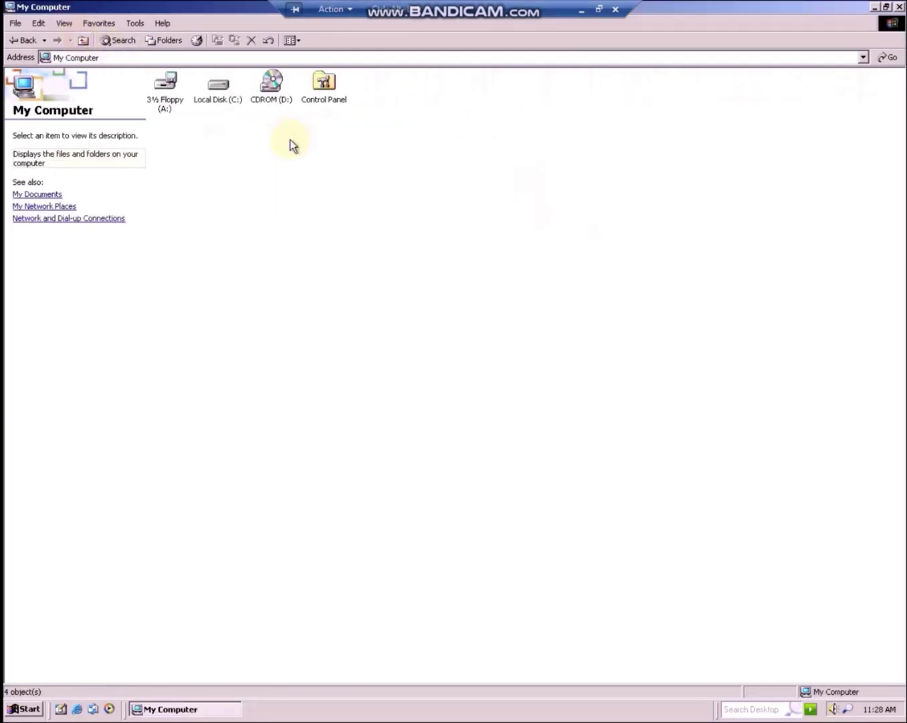
double_click(815, 9)
double_click(28, 17)
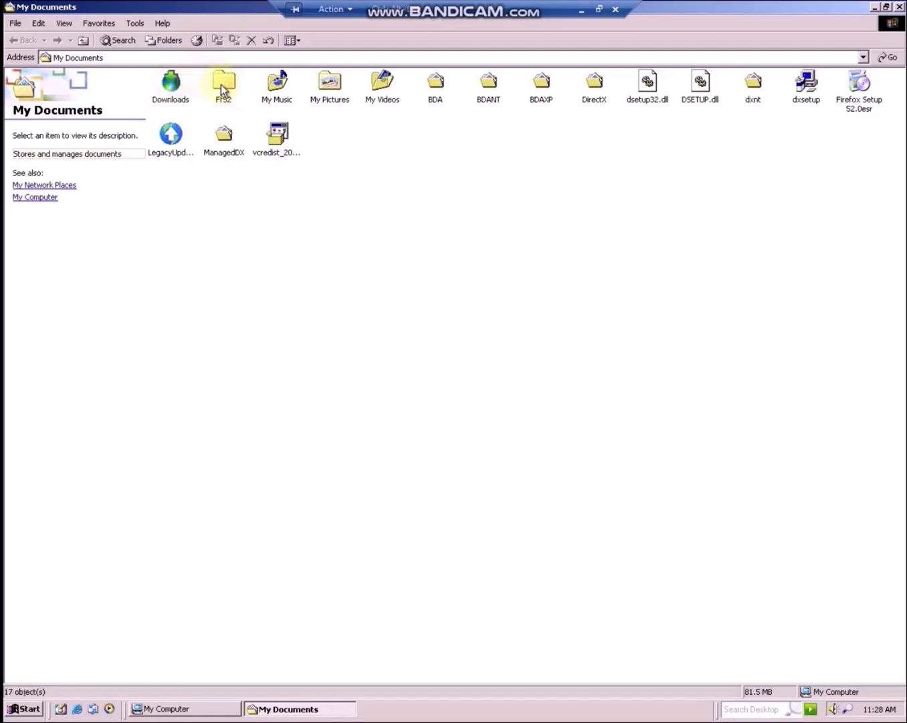
double_click(856, 107)
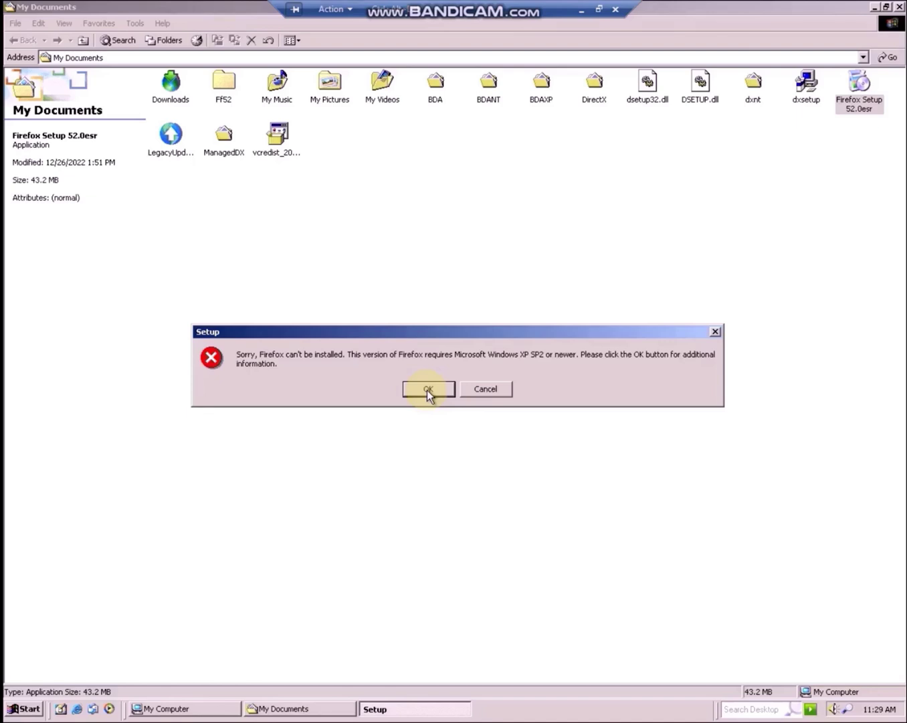
left_click(427, 389)
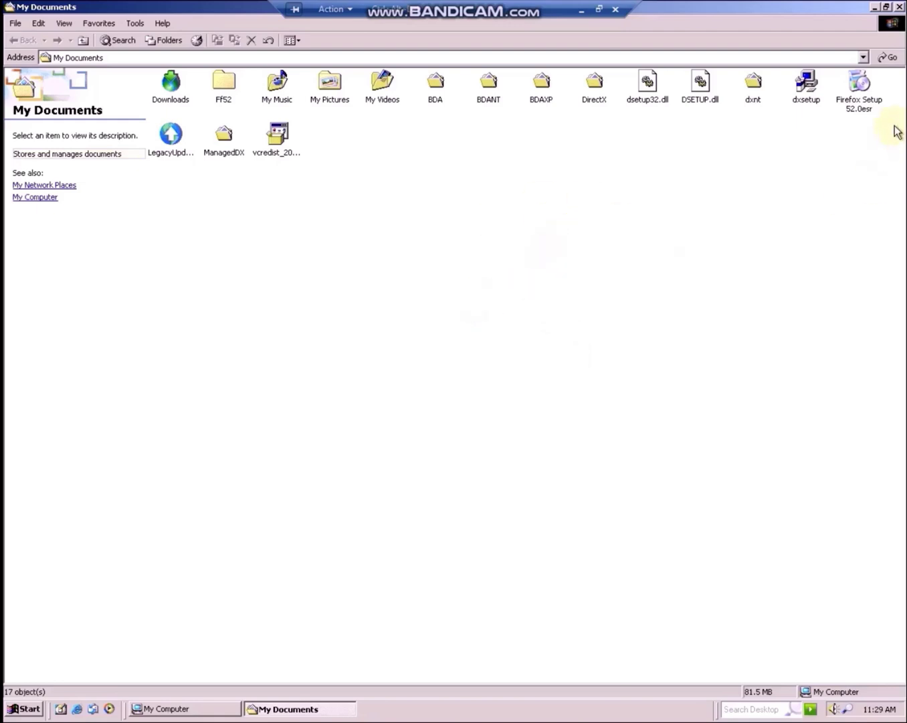
Select and deselect the Firefox Setup file, then minimize the Windows 2000 VM.
left_click(865, 103)
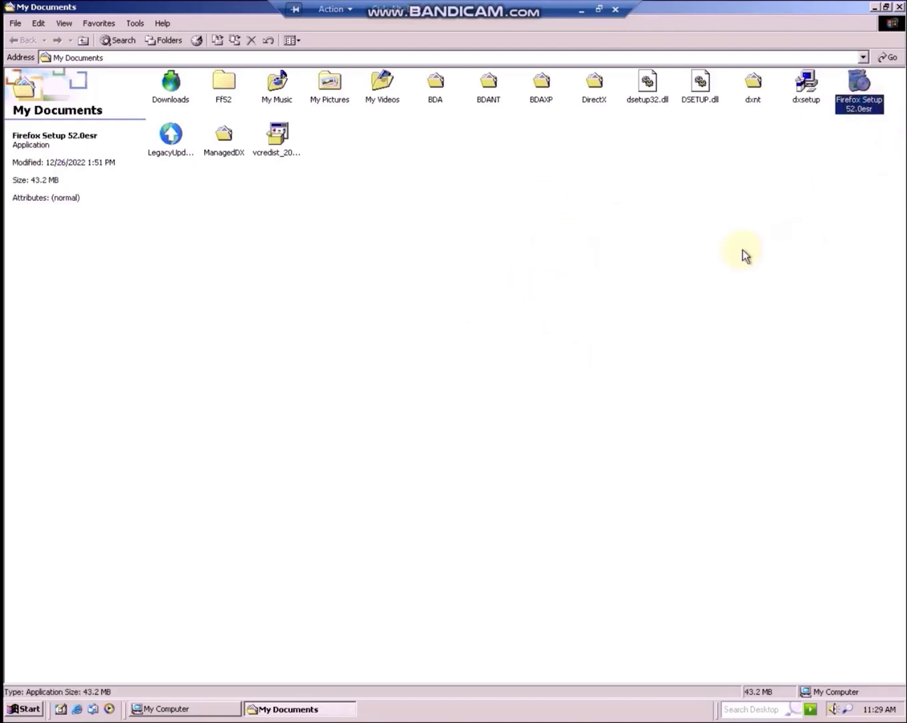
left_click(598, 252)
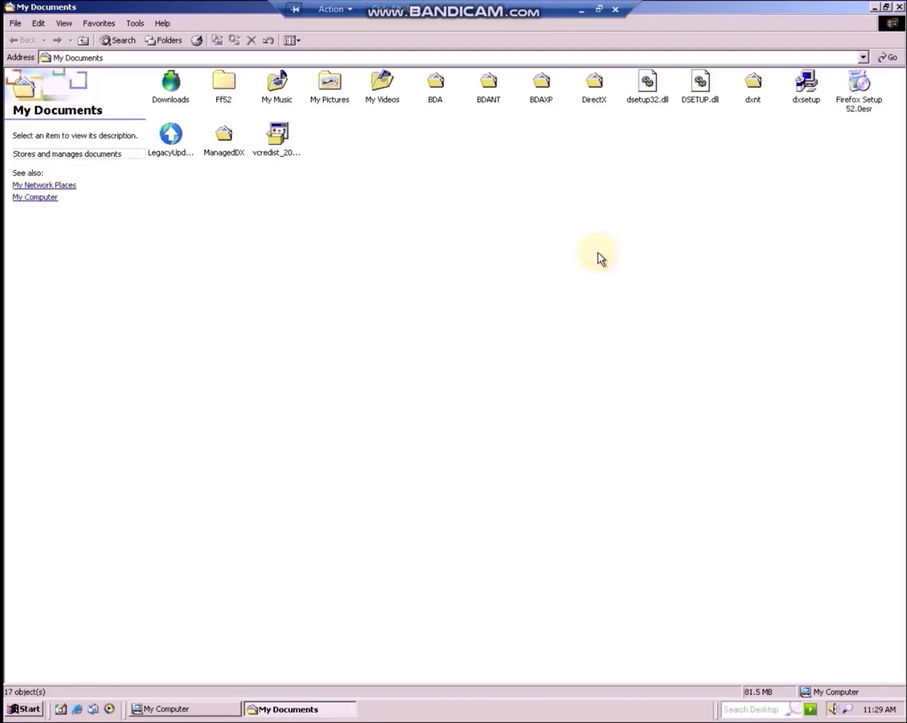
left_click(581, 9)
Browse the extracted Firefox Setup 52.0esr (1).exe folder on the host, scrolling its core folder.
double_click(404, 107)
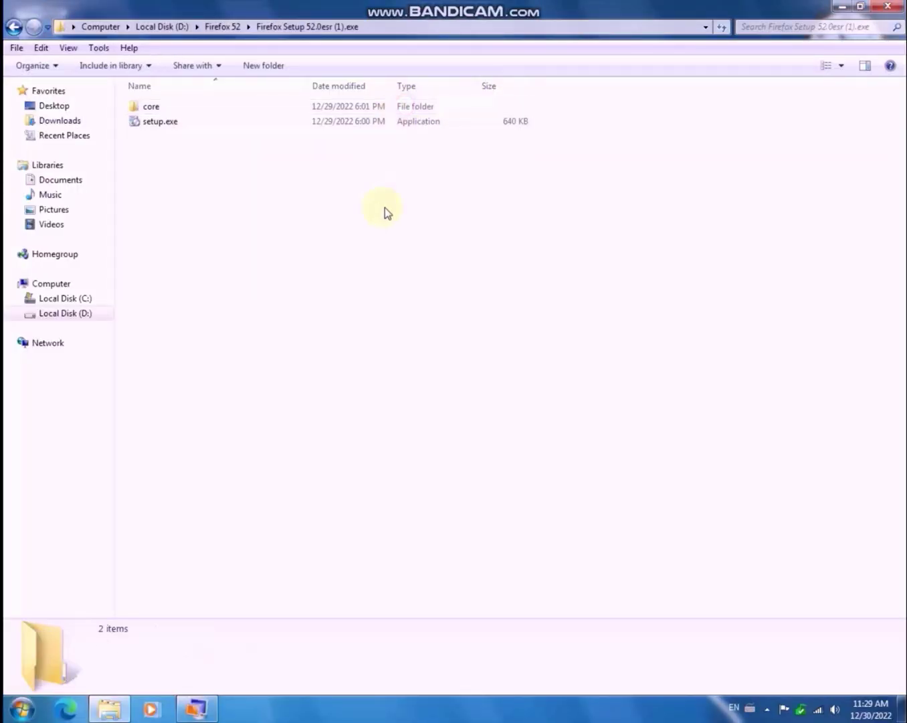
double_click(153, 123)
left_click(244, 181)
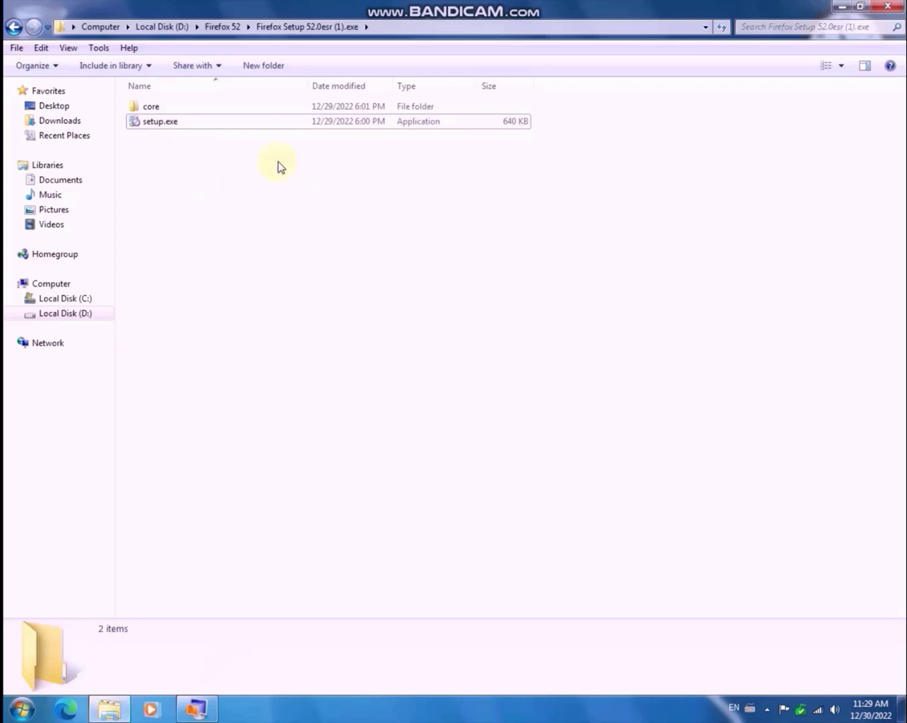
double_click(189, 109)
scroll(407, 328, "down", 9)
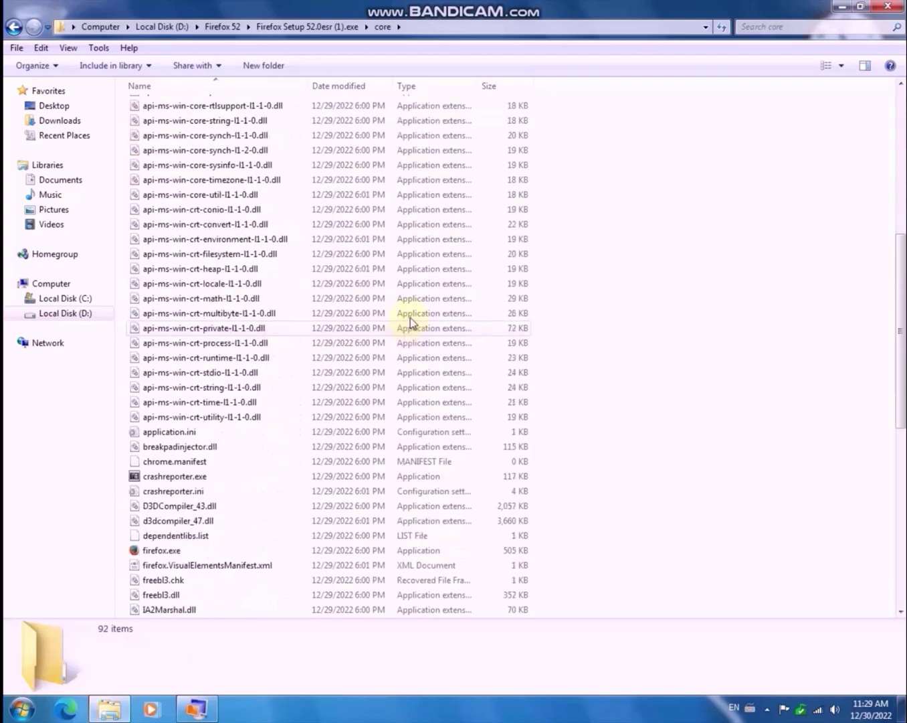
scroll(411, 316, "down", 10)
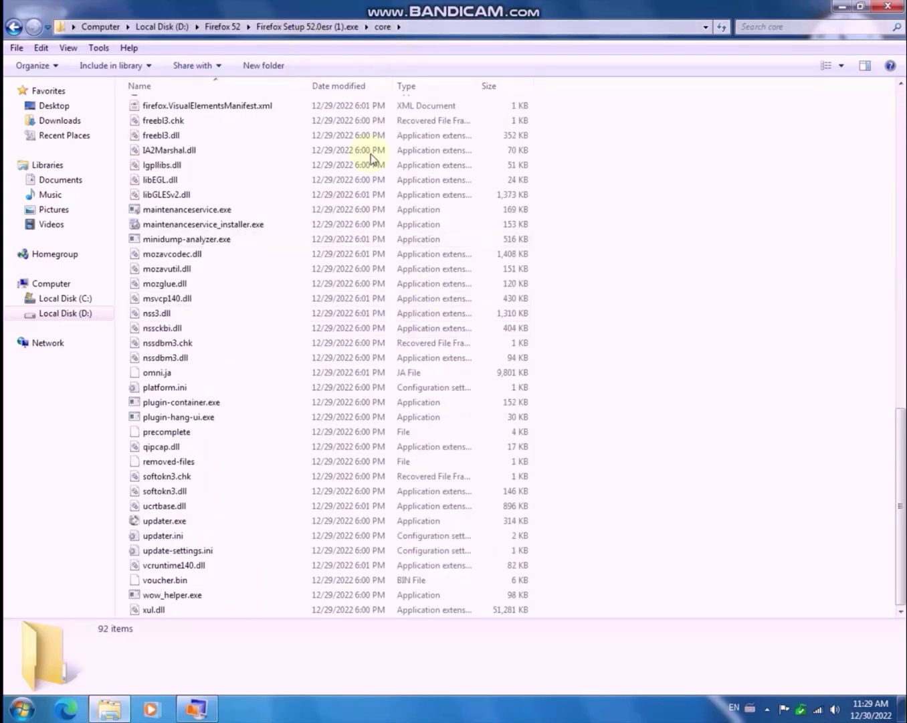
Return to the Windows 2000 VM and open the Ff52 folder in My Documents.
left_click(197, 708)
left_click_drag(249, 312, 343, 440)
double_click(225, 86)
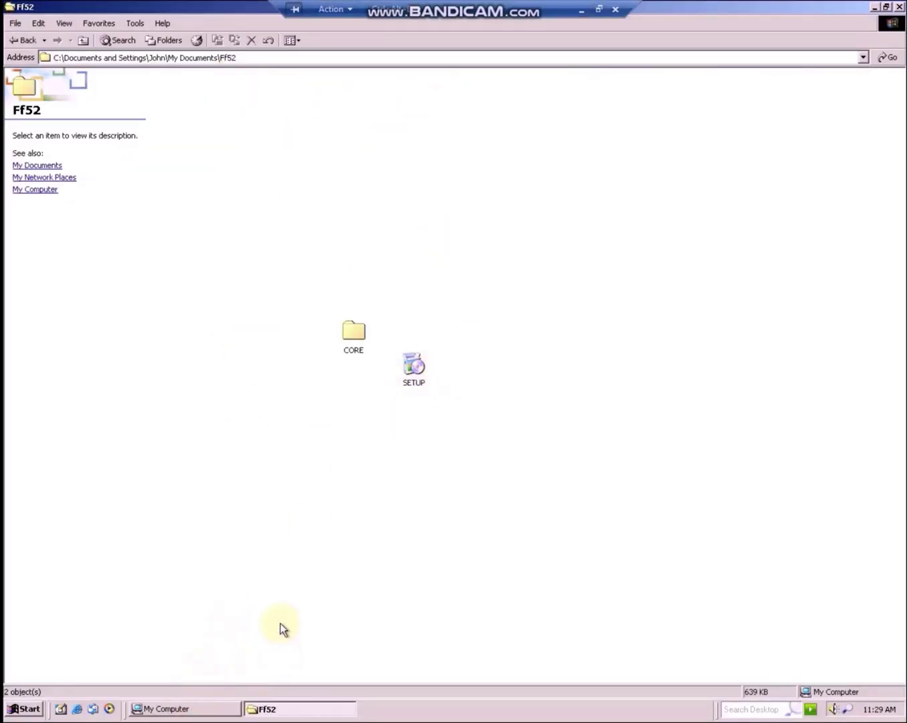
Launch FCWIN2K from CDROM (D:) and drop Ff52's SETUP onto it, giving checksum a156b/a156b.
left_click(195, 710)
left_click(456, 287)
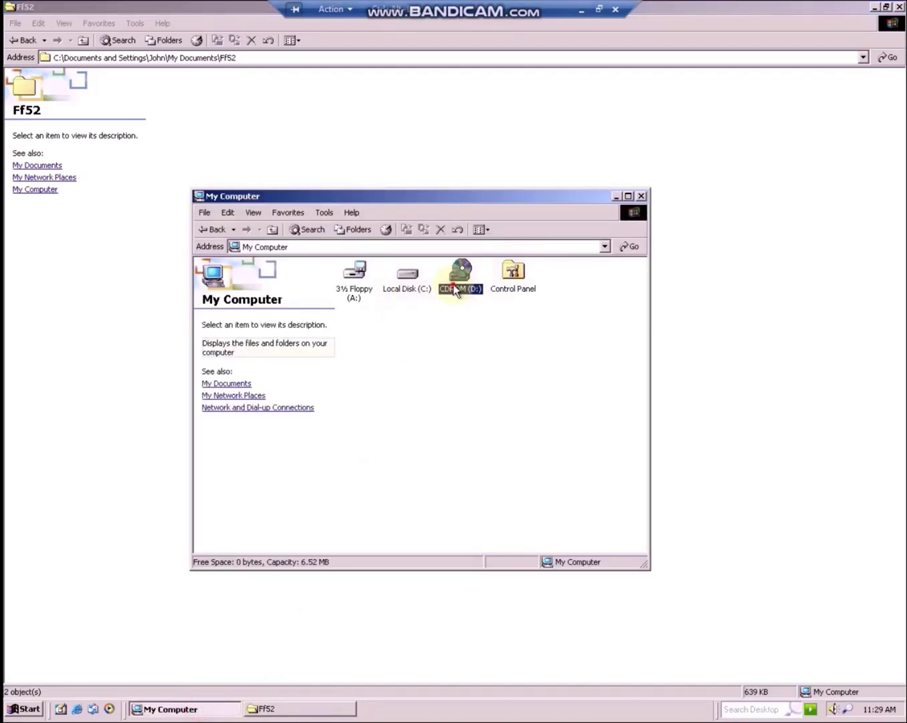
double_click(456, 289)
double_click(351, 325)
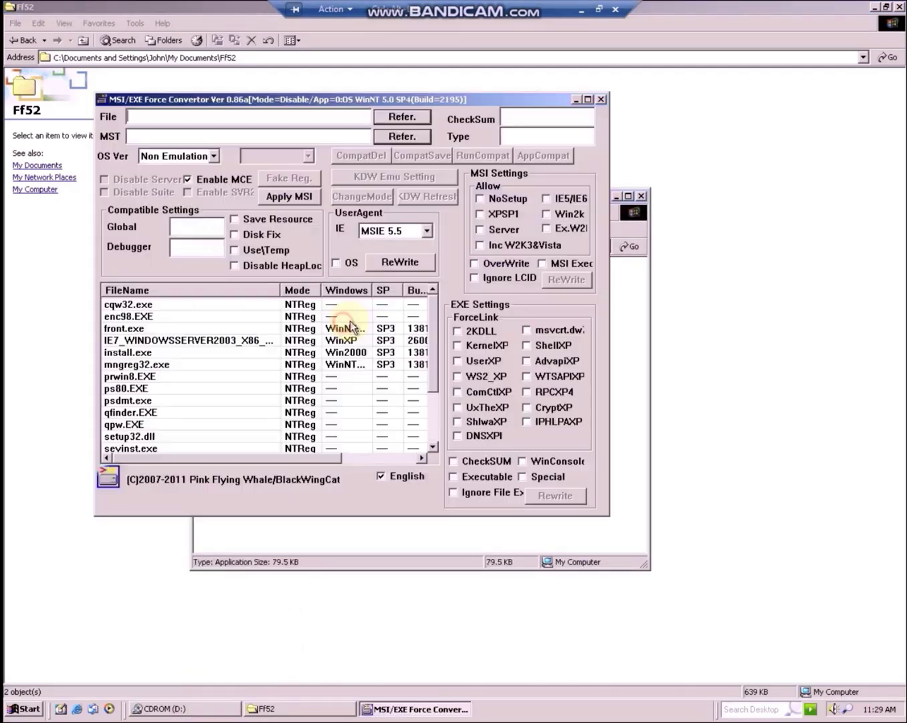
left_click_drag(339, 99, 710, 239)
left_click(641, 196)
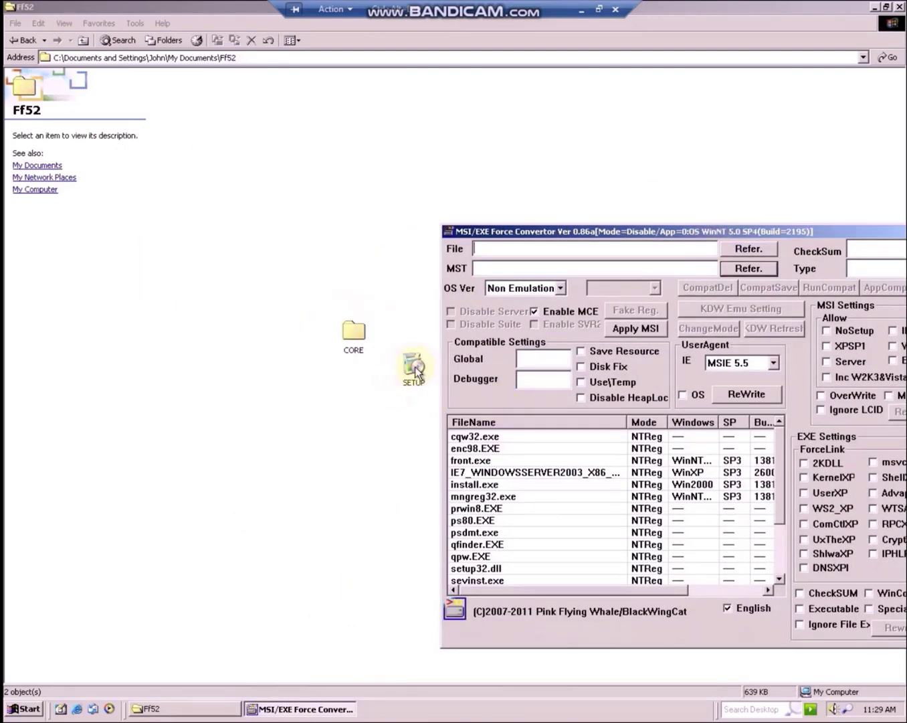
left_click_drag(411, 366, 256, 158)
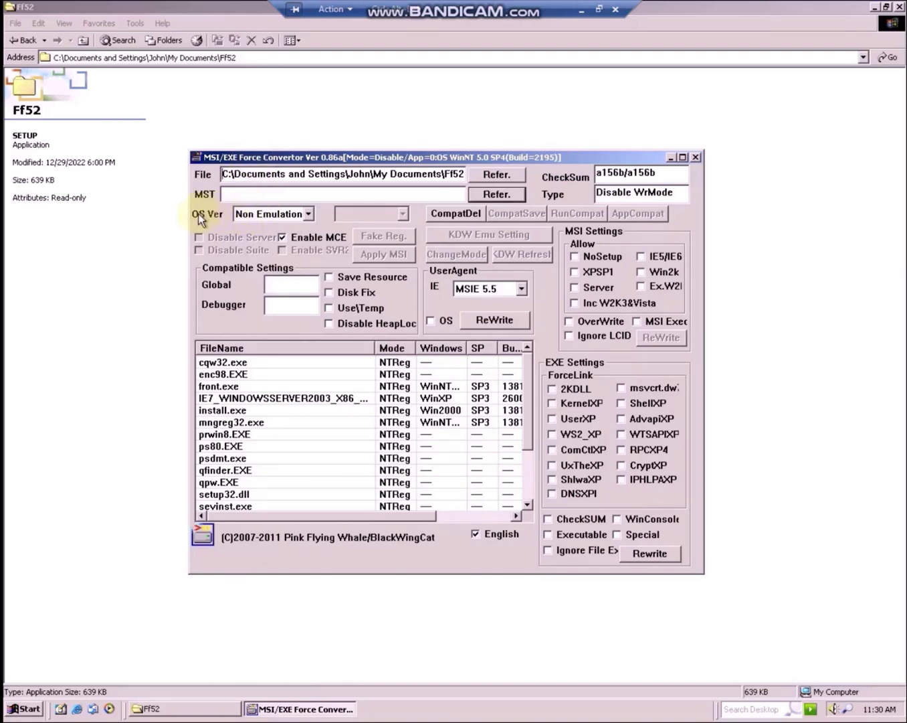
Set the emulated OS version to Windows XP (SP3) and run SETUP with RunCompat.
left_click(270, 213)
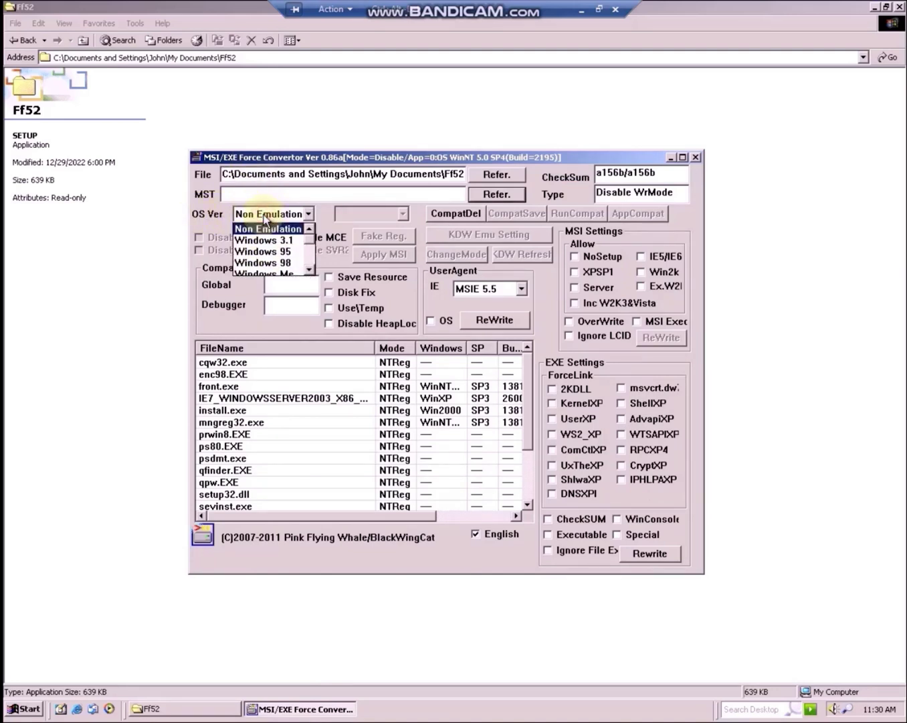
left_click(311, 269)
left_click(309, 269)
left_click(288, 271)
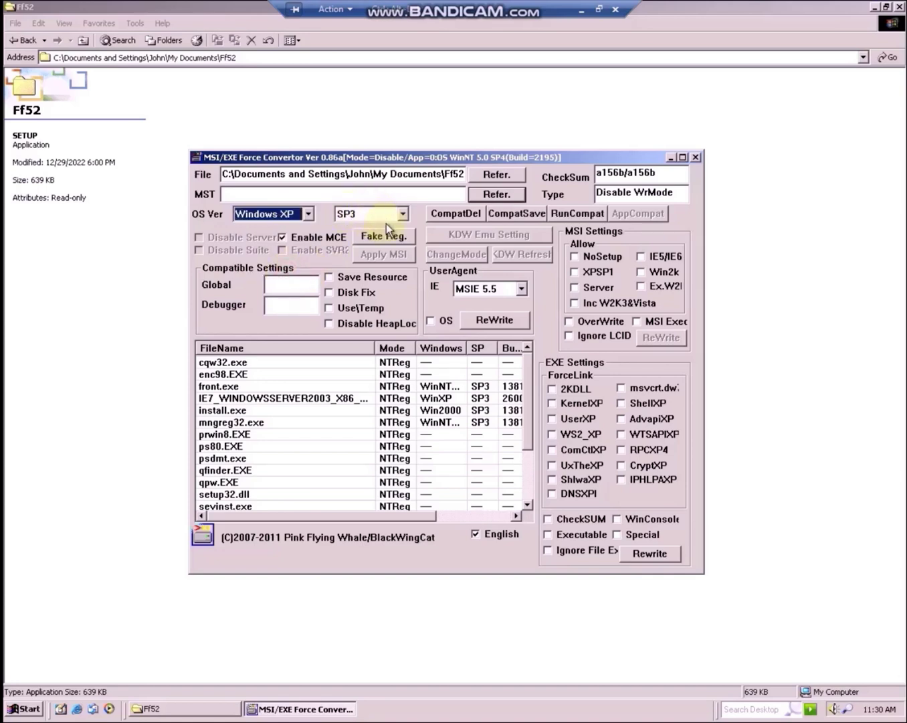
left_click(575, 212)
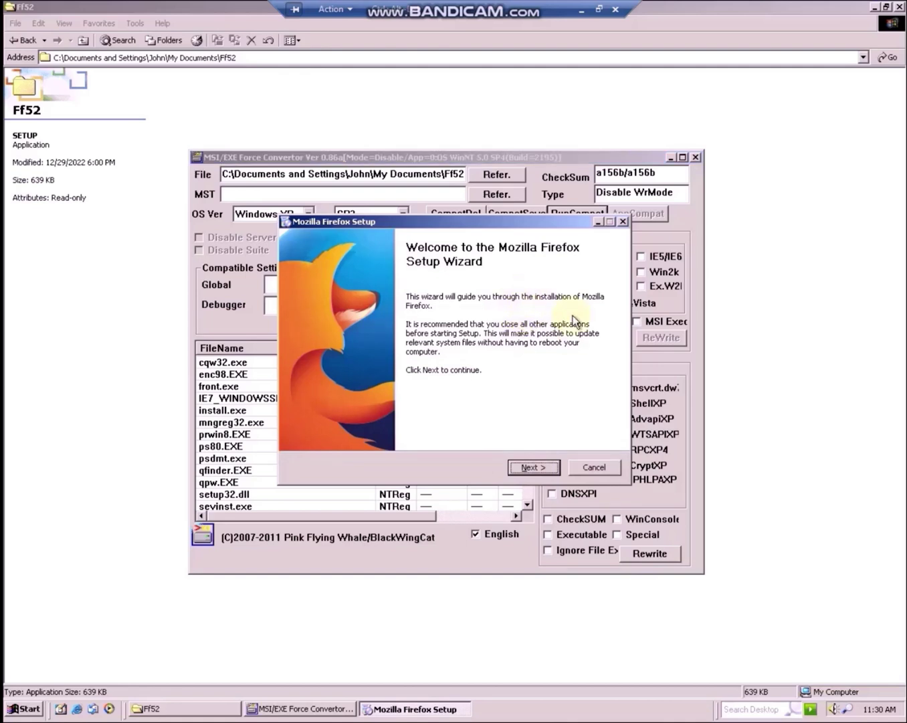
Choose a custom Firefox install in the default folder without a Quick Launch shortcut.
left_click(536, 465)
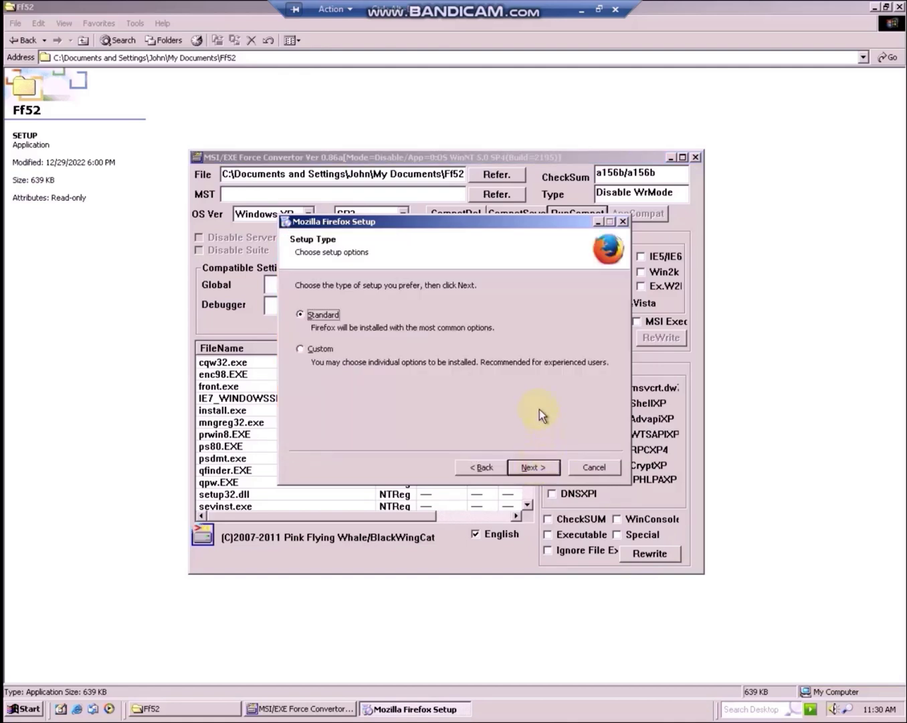
left_click(318, 347)
left_click(541, 466)
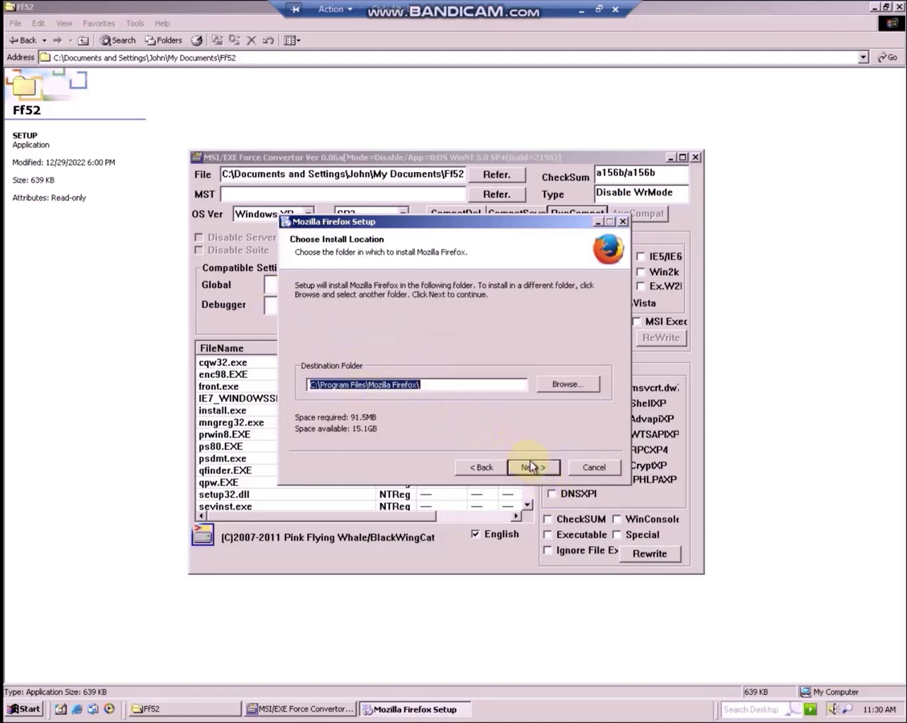
left_click(531, 464)
left_click(538, 467)
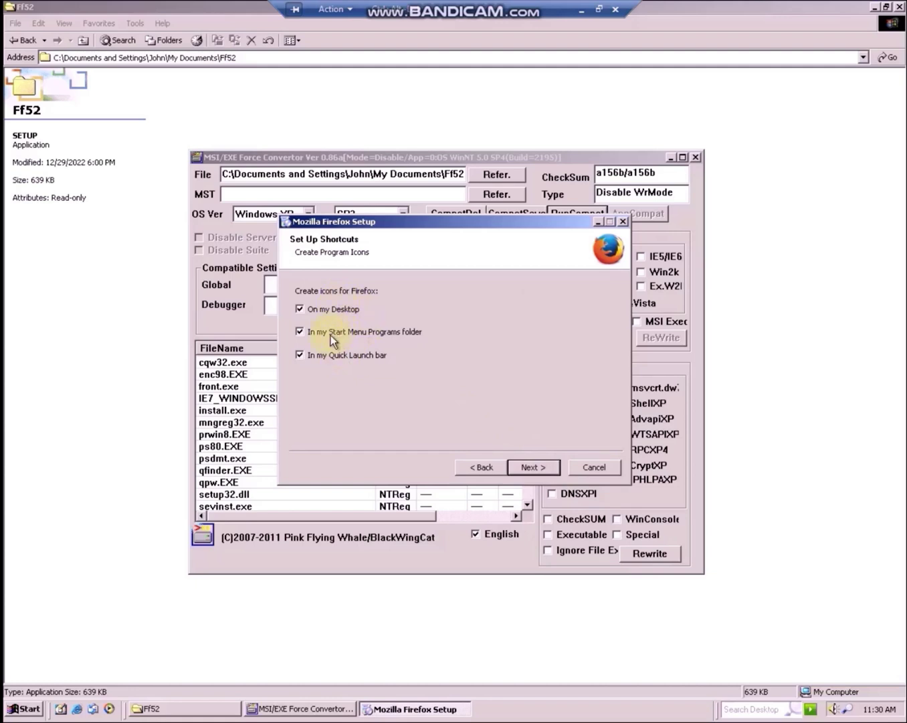
left_click(326, 356)
Install Firefox from the Summary page and close the wizard with Finish.
left_click(541, 469)
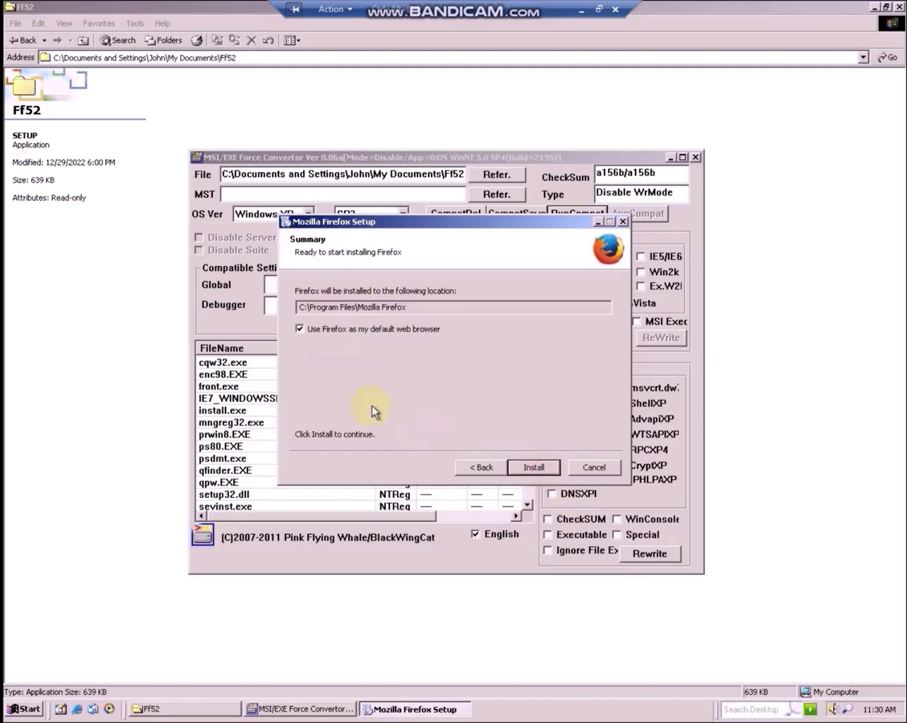
left_click(543, 467)
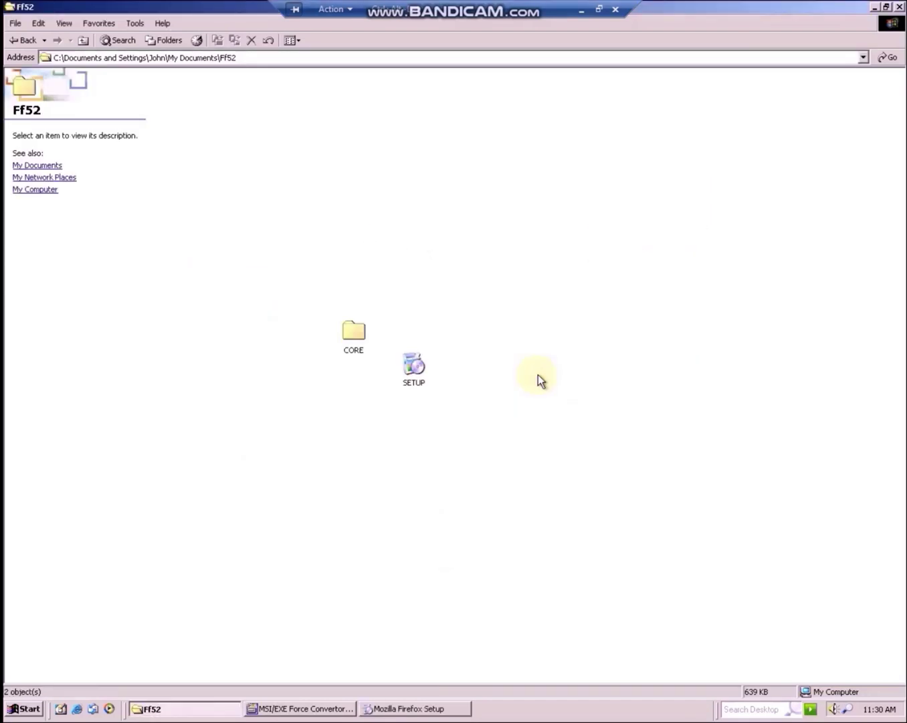
left_click(438, 709)
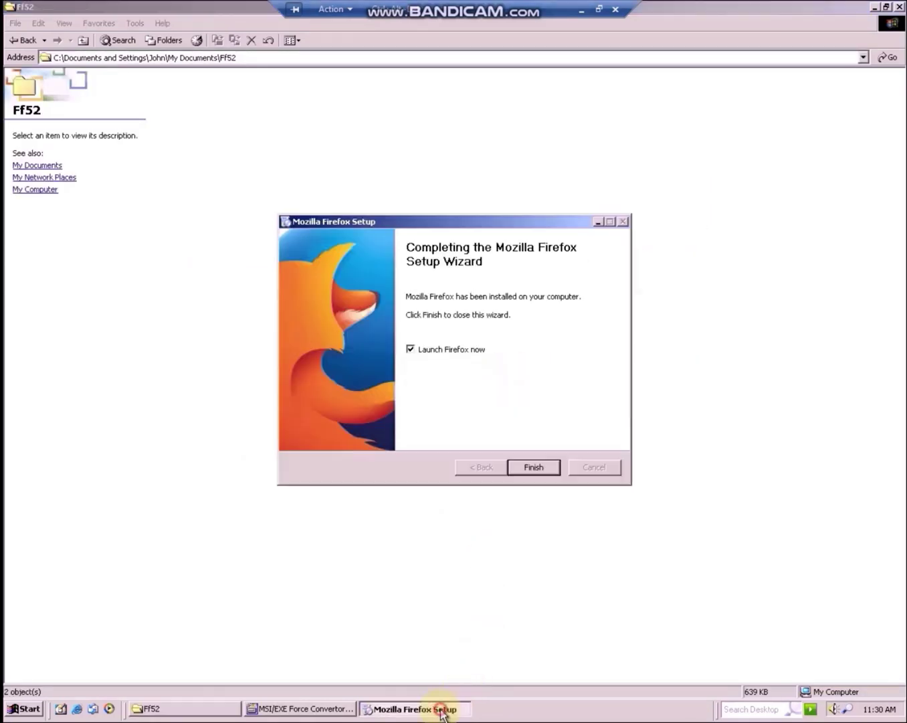
left_click(535, 467)
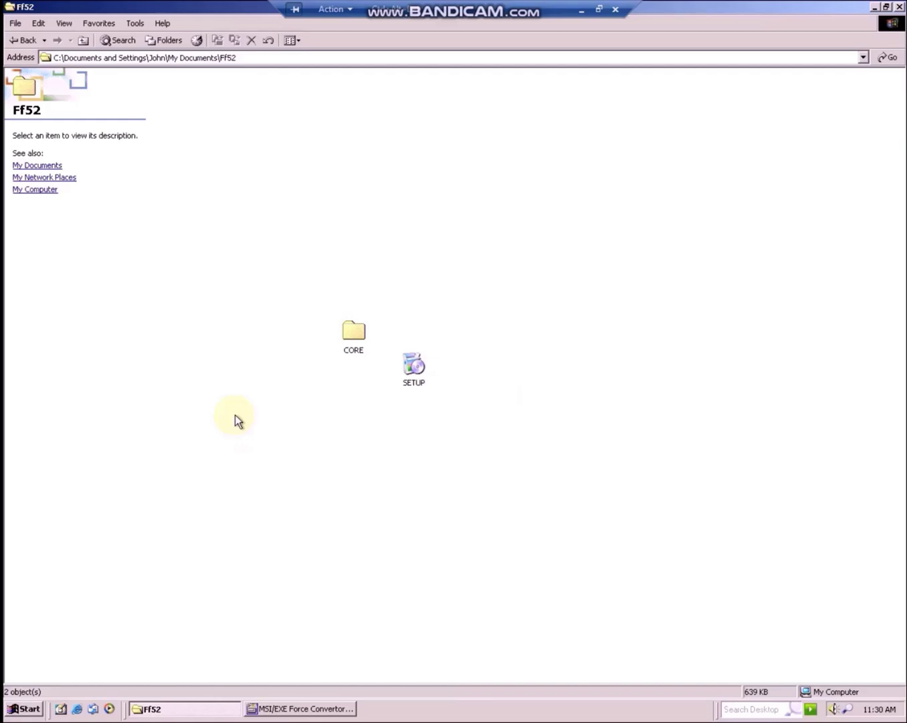
Launch Mozilla Firefox from Start > Programs, dismiss the missing api-ms-win-crt-runtime-l1-1-0.dll error, restore the convertor.
left_click(23, 709)
mouse_move(72, 557)
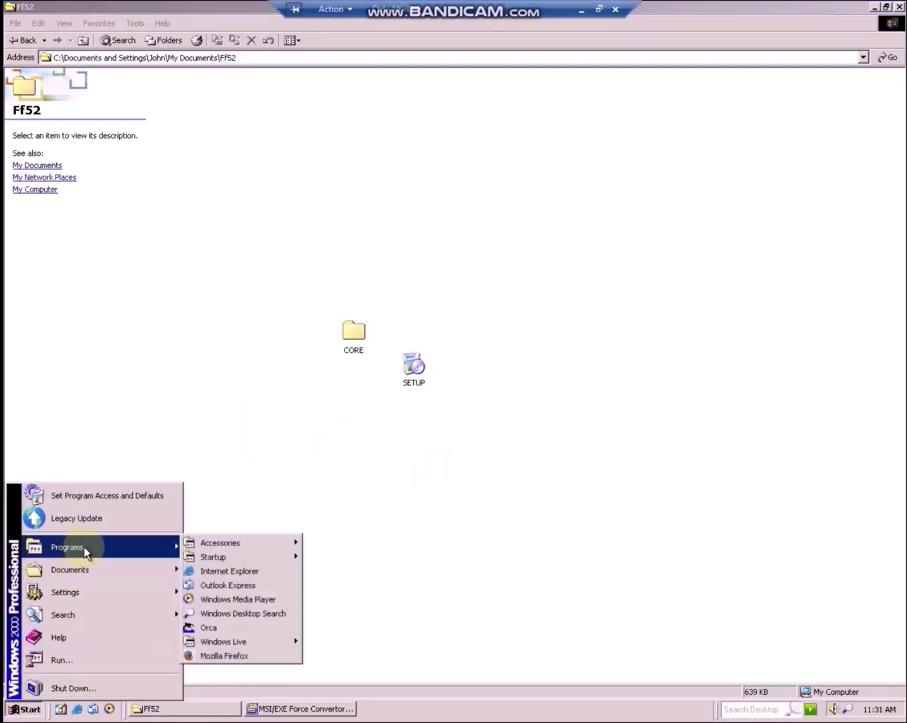
left_click(204, 655)
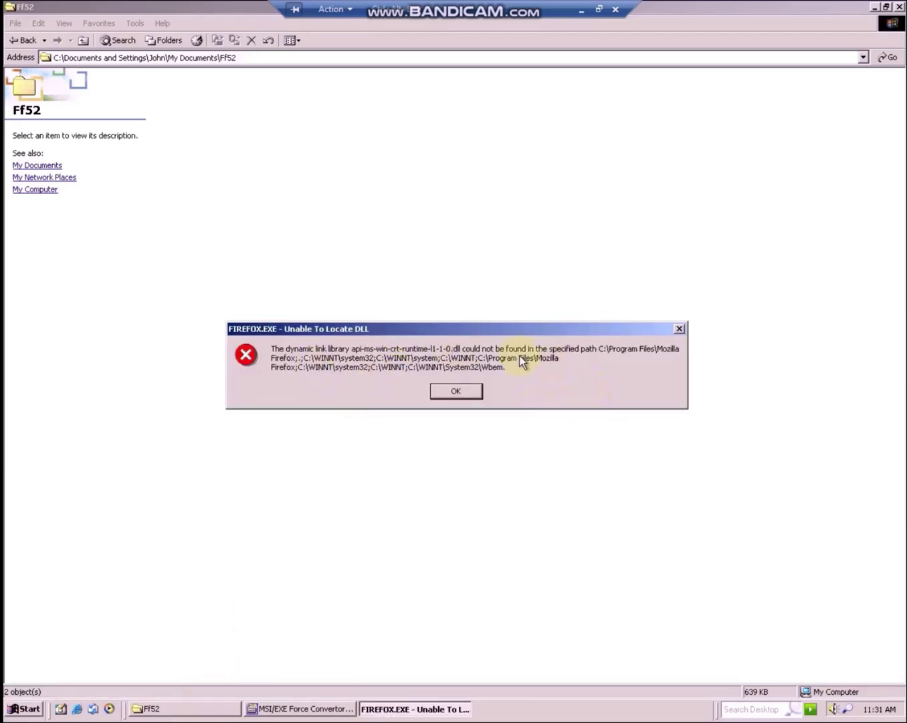
left_click(464, 391)
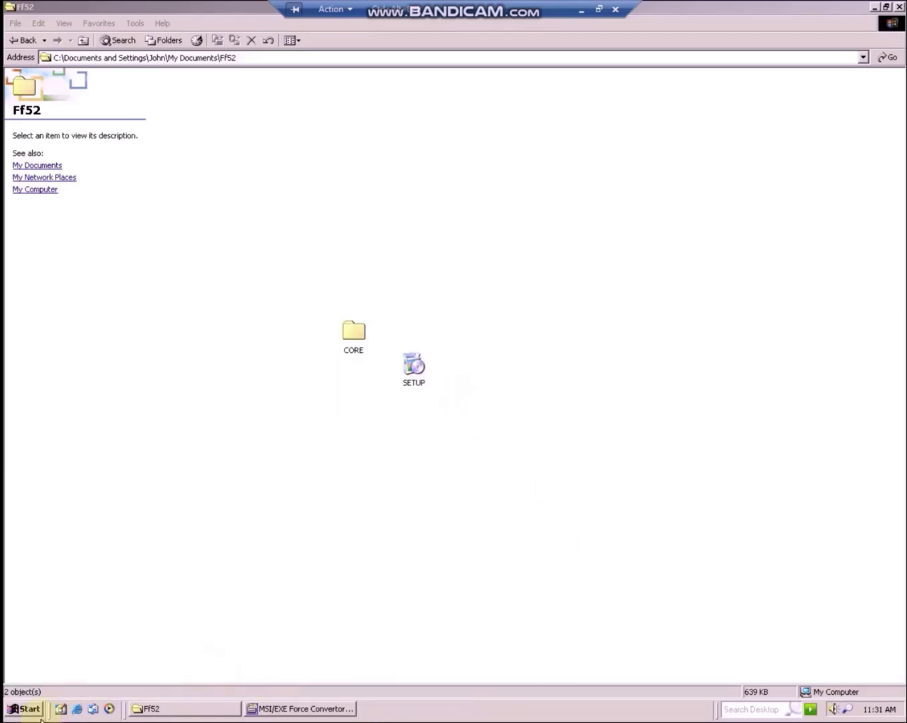
left_click(315, 708)
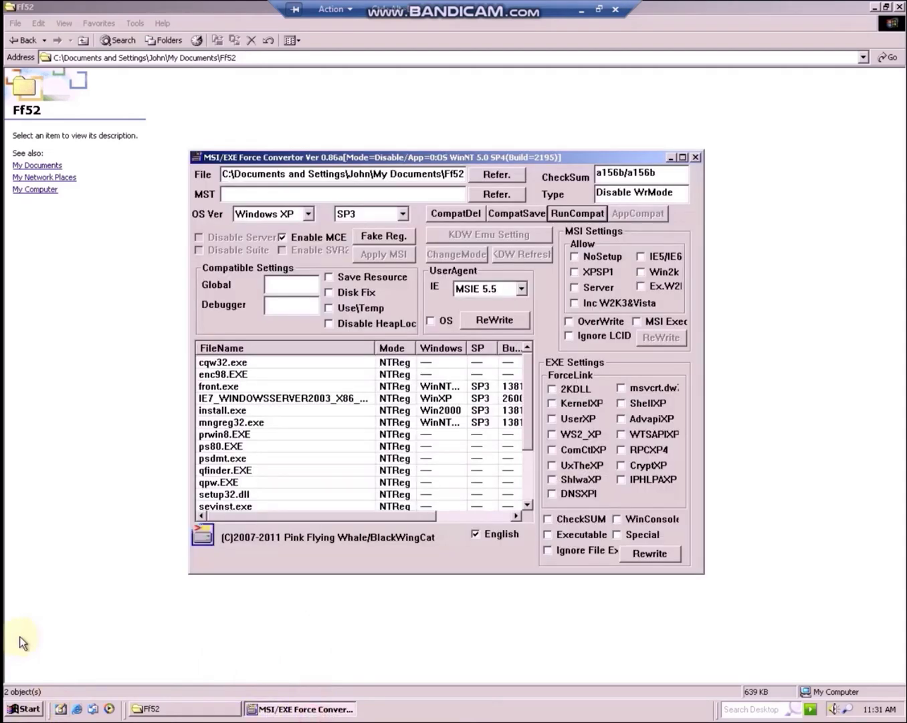
Drag the Start menu's Firefox shortcut into the convertor as the file to convert.
left_click(31, 713)
mouse_move(101, 543)
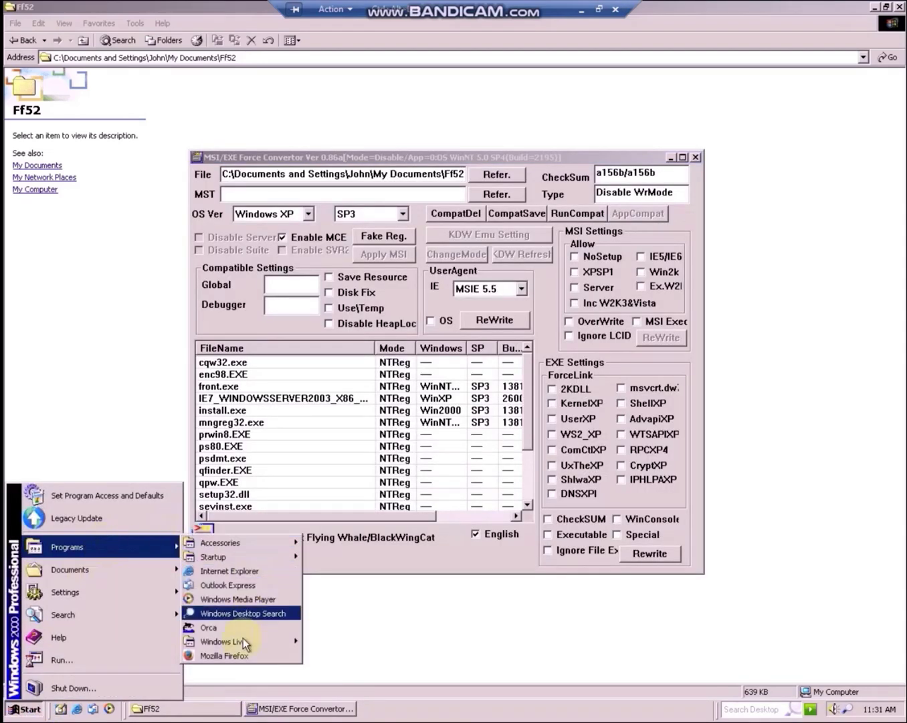
left_click_drag(220, 654, 320, 168)
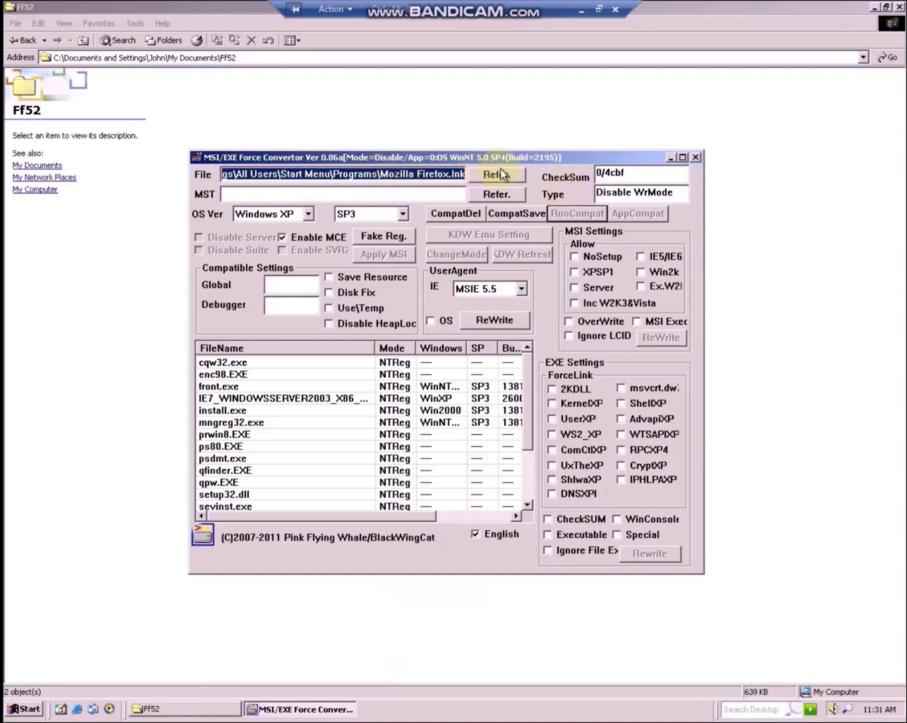
Locate FIREFOX.exe via the shortcut's Find Target, load it into the convertor, and RunCompat.
left_click(32, 710)
mouse_move(103, 547)
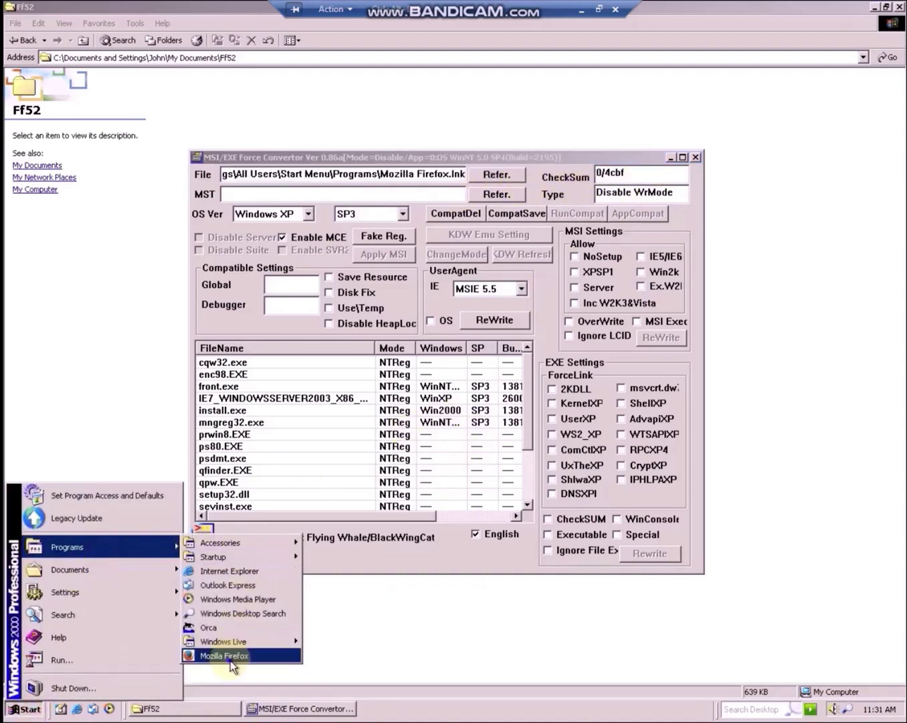
right_click(230, 663)
left_click(268, 651)
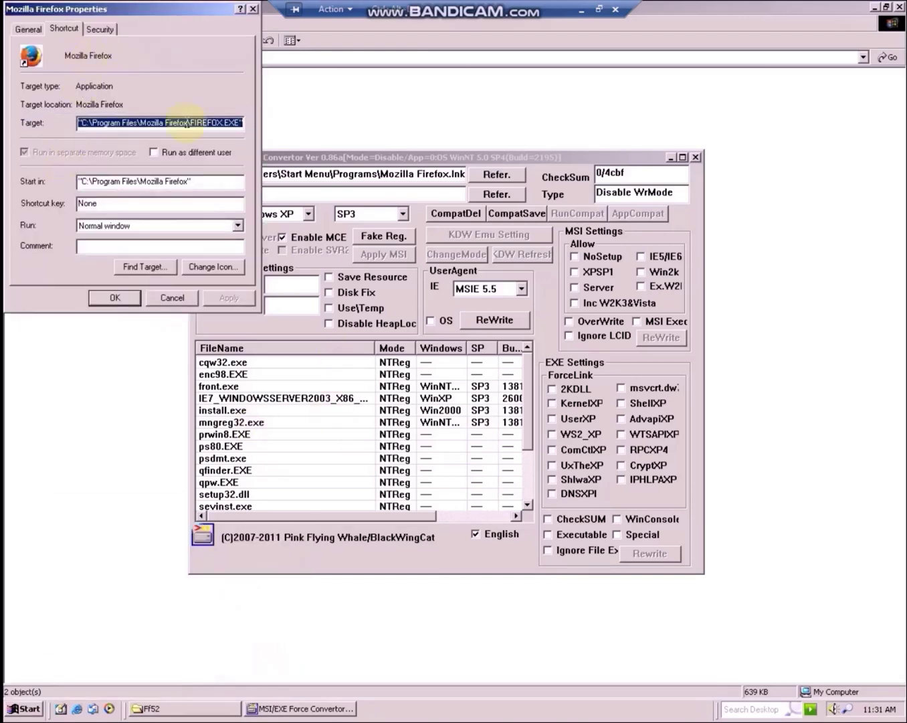
left_click(170, 267)
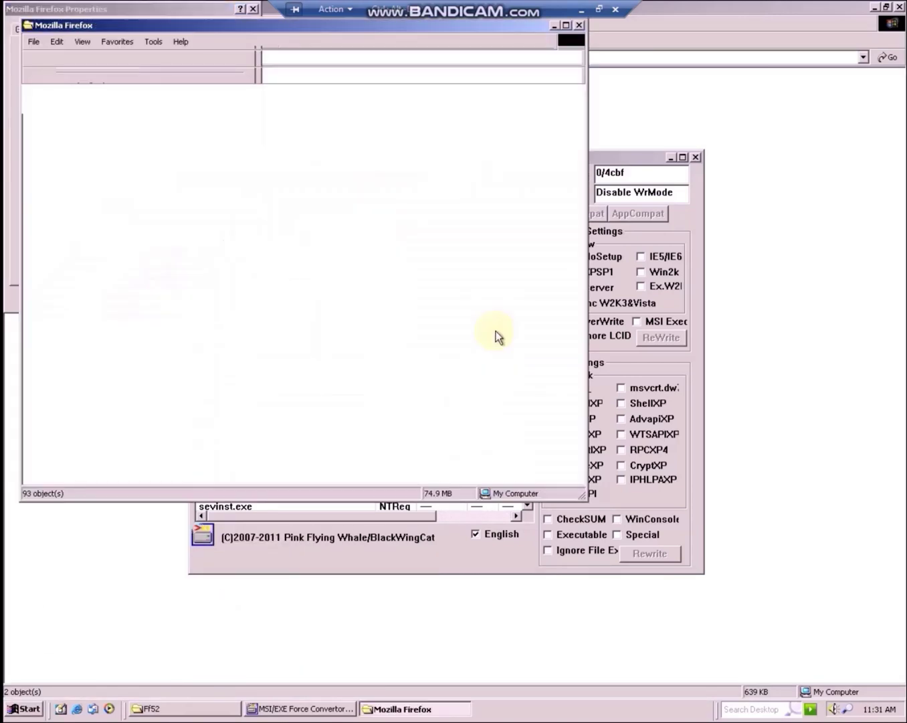
left_click_drag(190, 196, 629, 371)
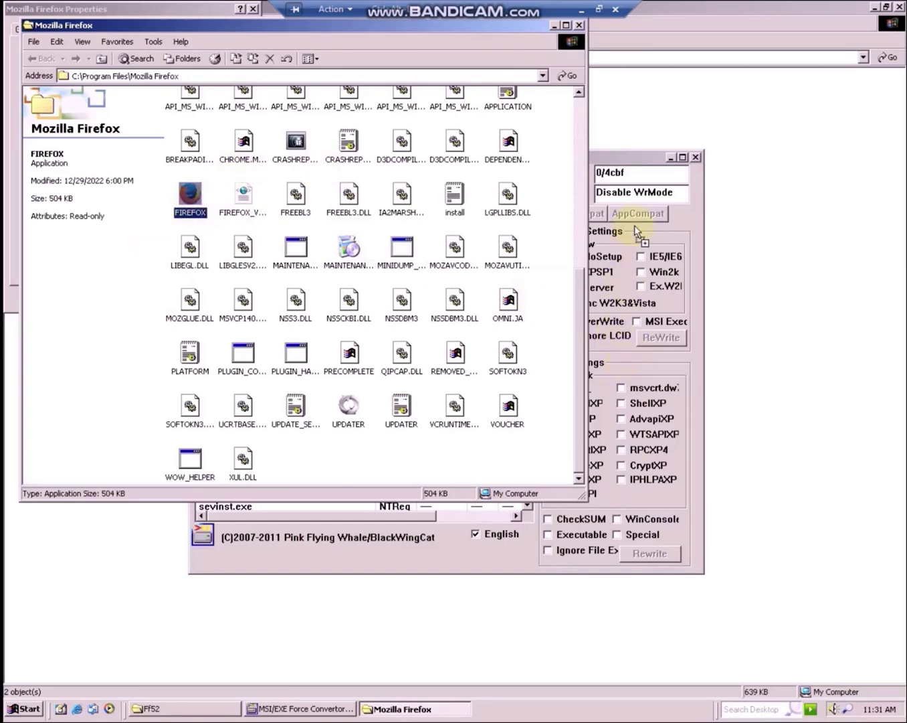
left_click_drag(635, 225, 788, 192)
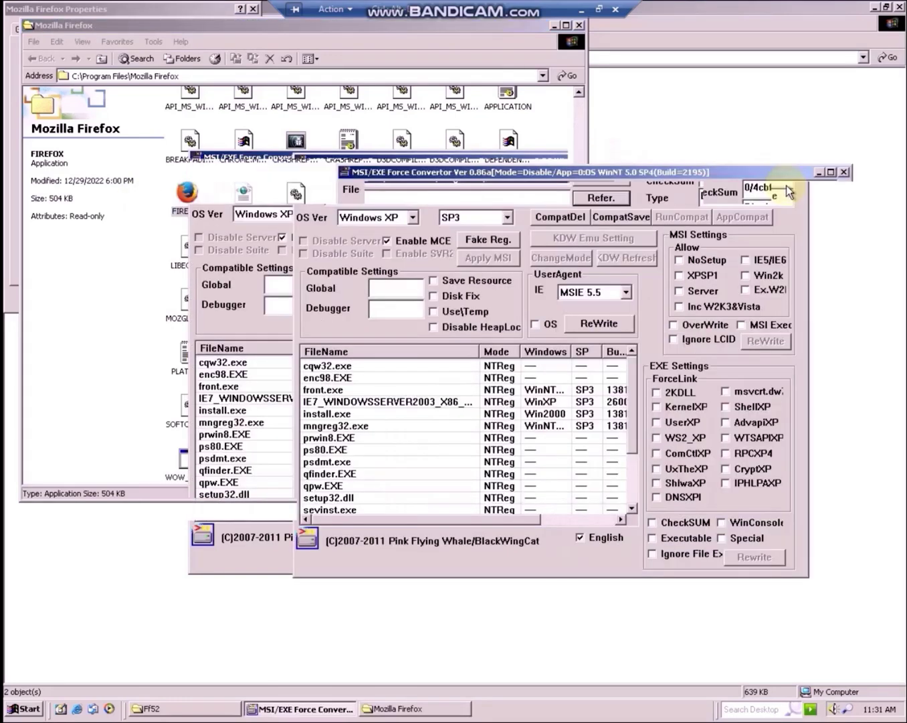
left_click_drag(187, 195, 502, 204)
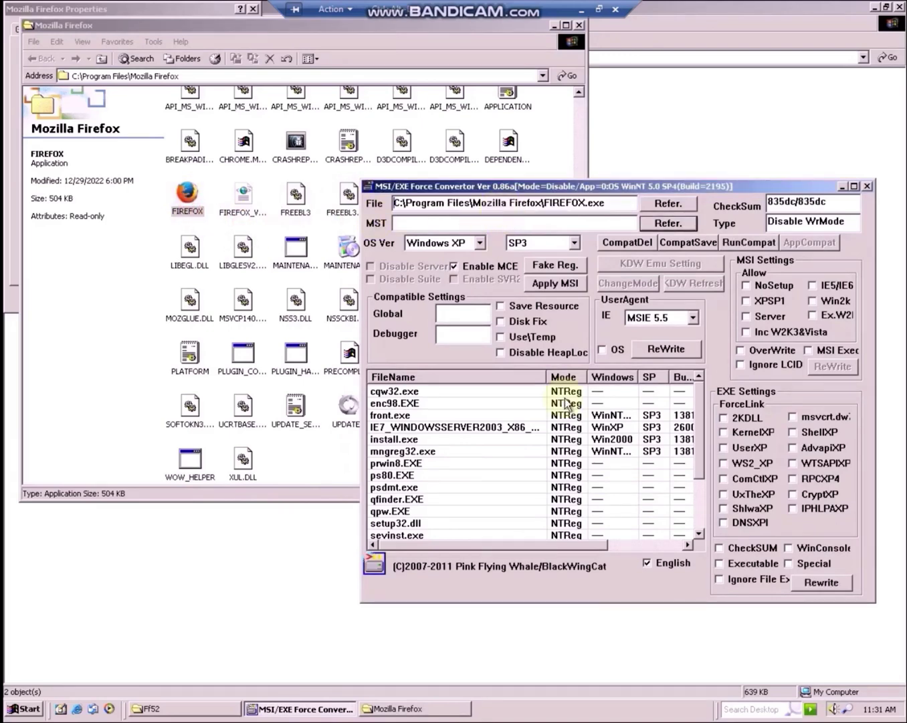
left_click(743, 245)
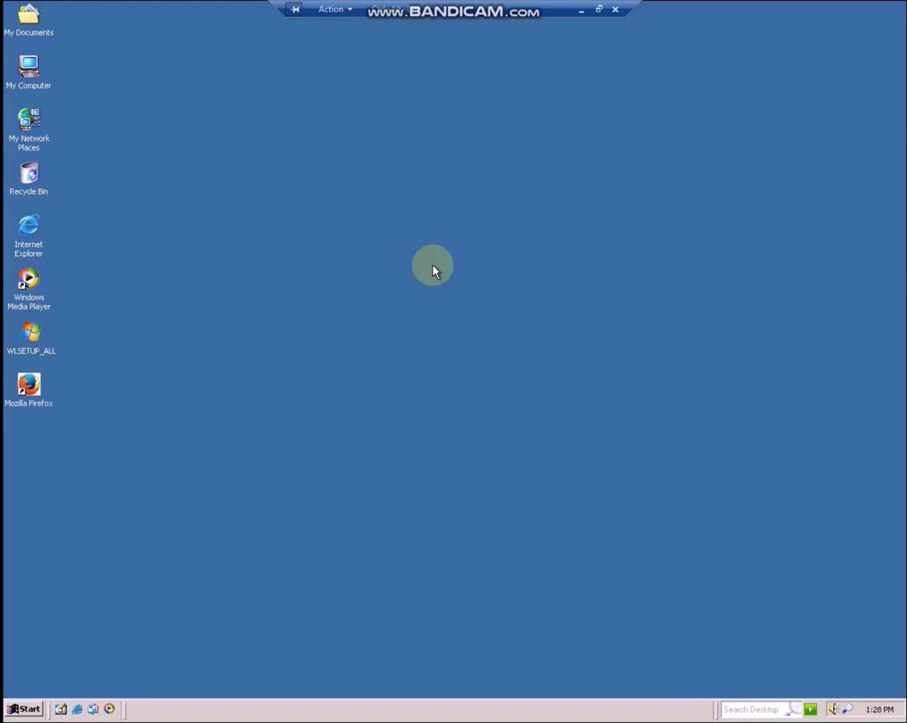
Open CDROM (D:) with its API_MS_WI DLLs, then Local Disk (C:) in a second window.
left_click(36, 401)
left_click(243, 334)
key("super+e")
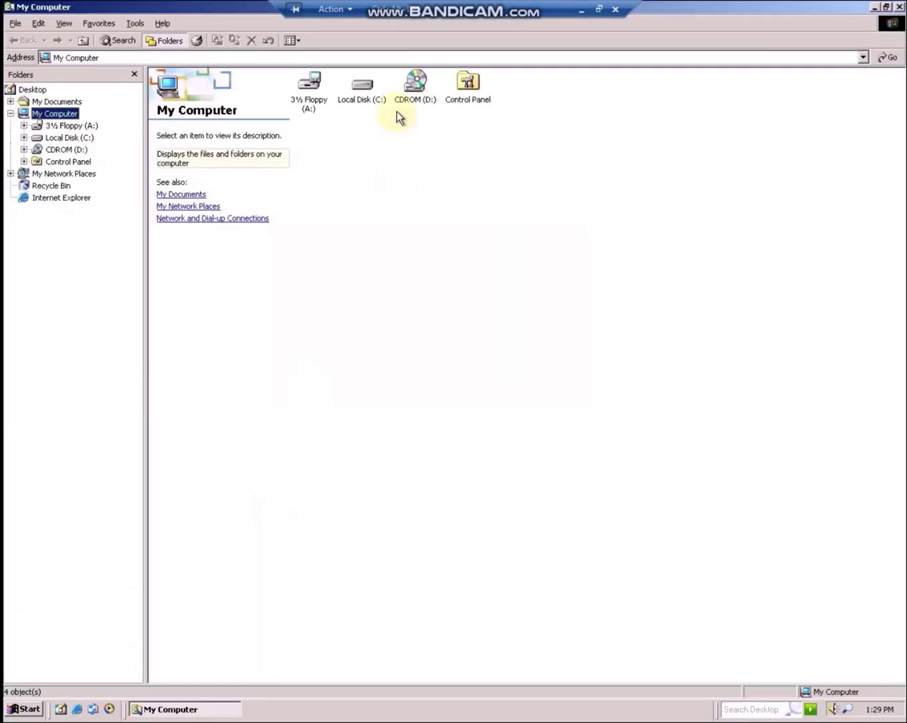
left_click(407, 96)
right_click(406, 94)
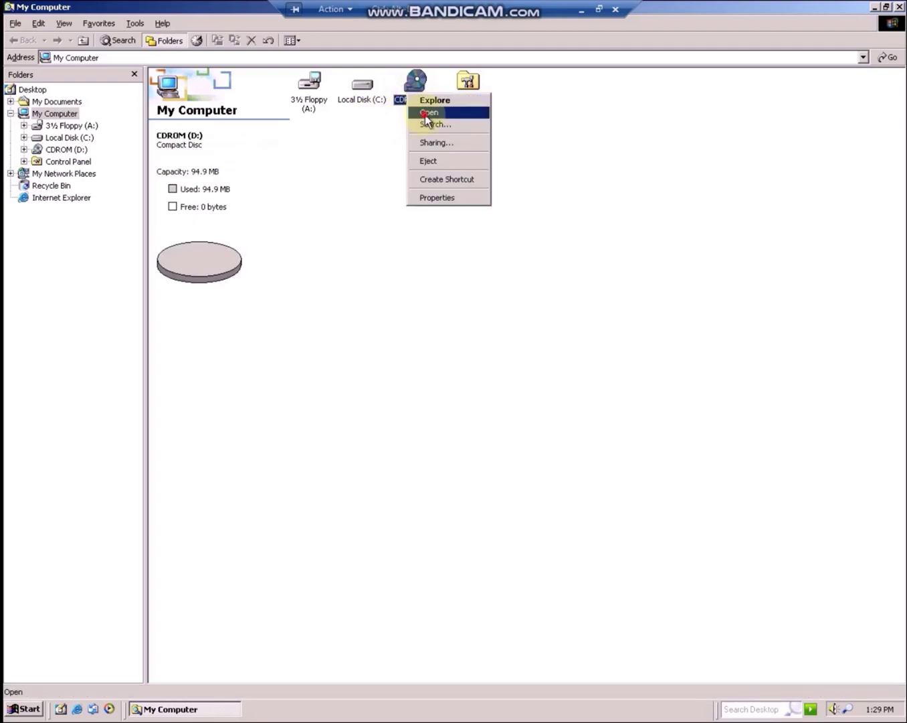
left_click(427, 114)
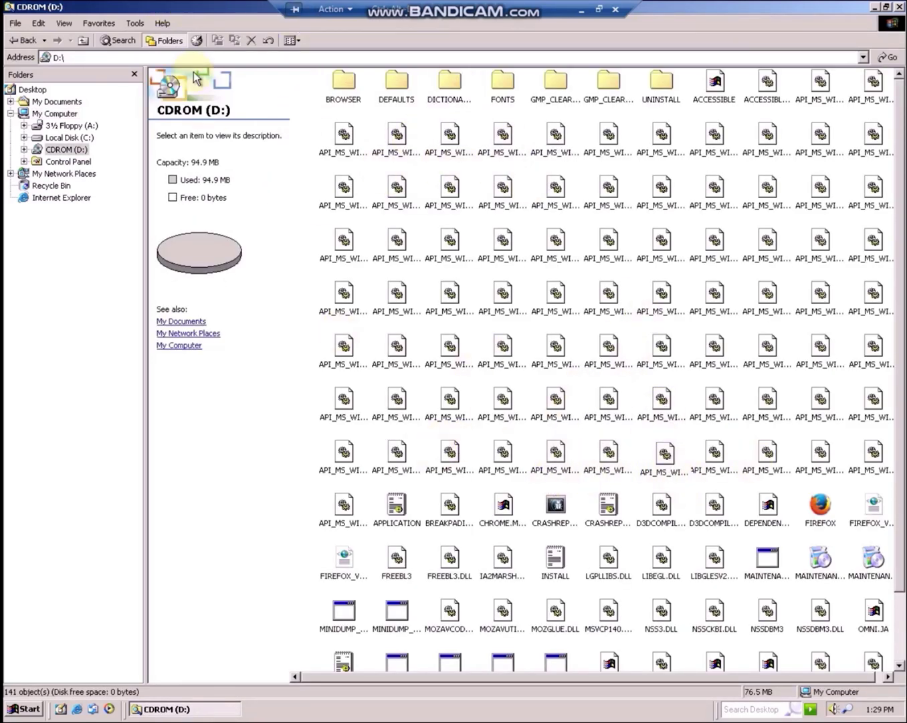
key("super+e")
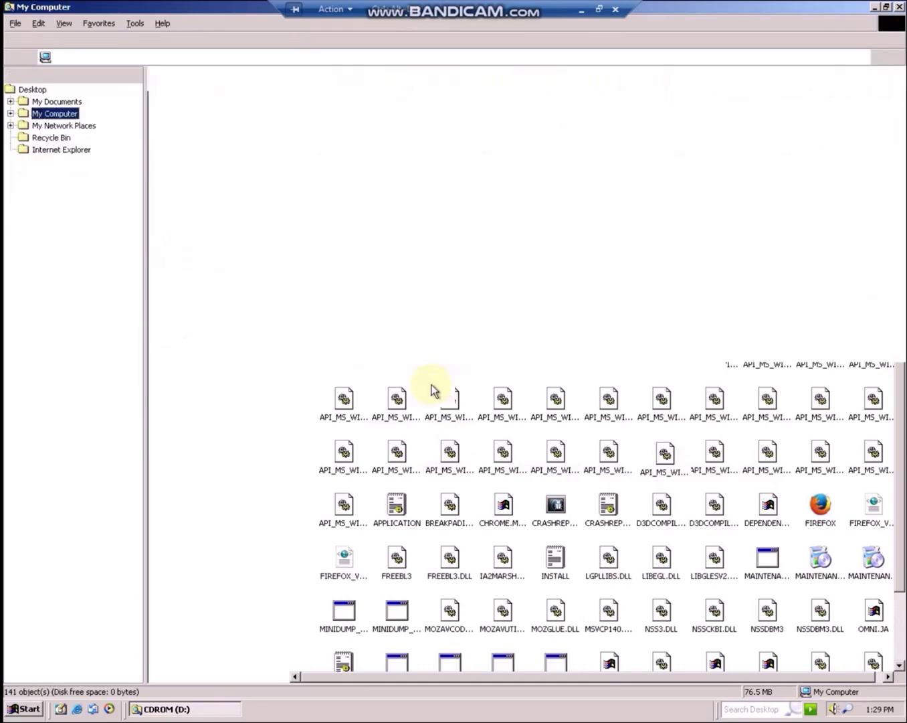
double_click(362, 86)
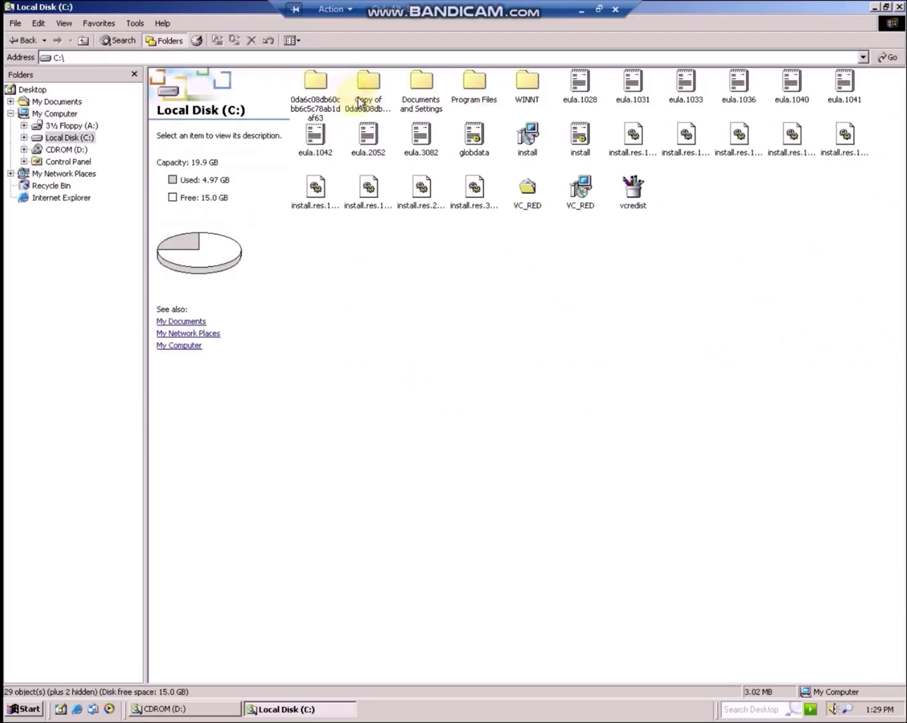
Open C:\Program Files\Mozilla Firefox and run FIREFOX, which reports api-ms-win-core-interlocked-l1-1-0.dll missing.
left_click(465, 94)
double_click(465, 93)
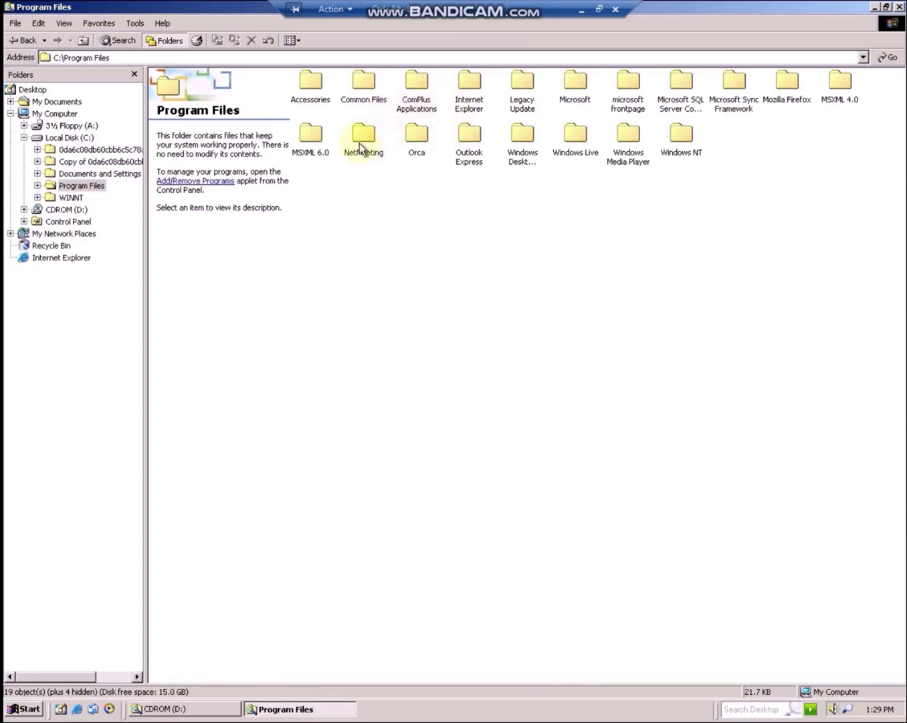
double_click(800, 92)
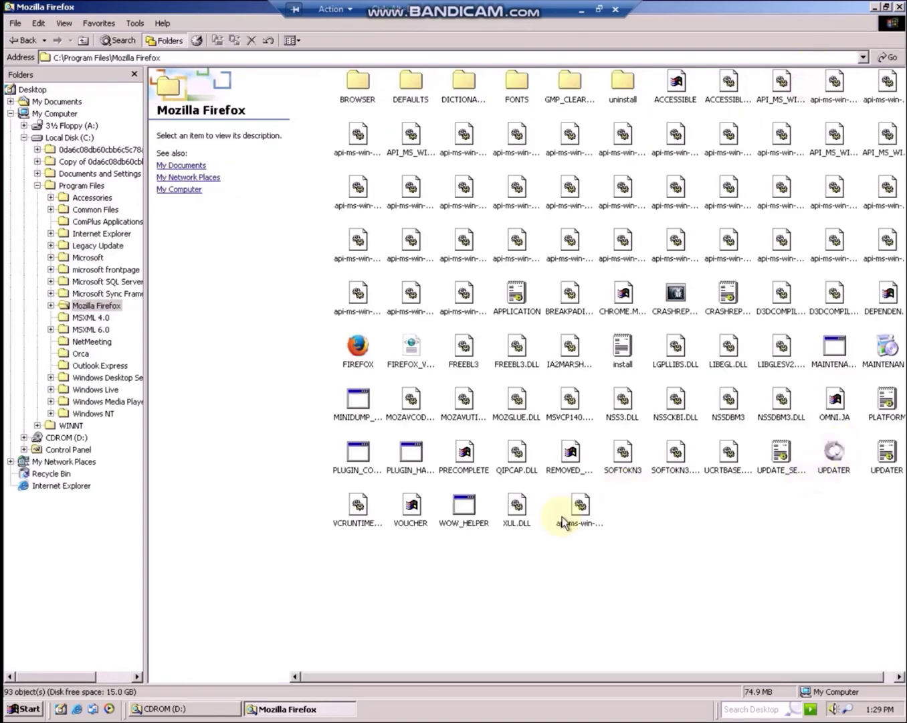
double_click(361, 361)
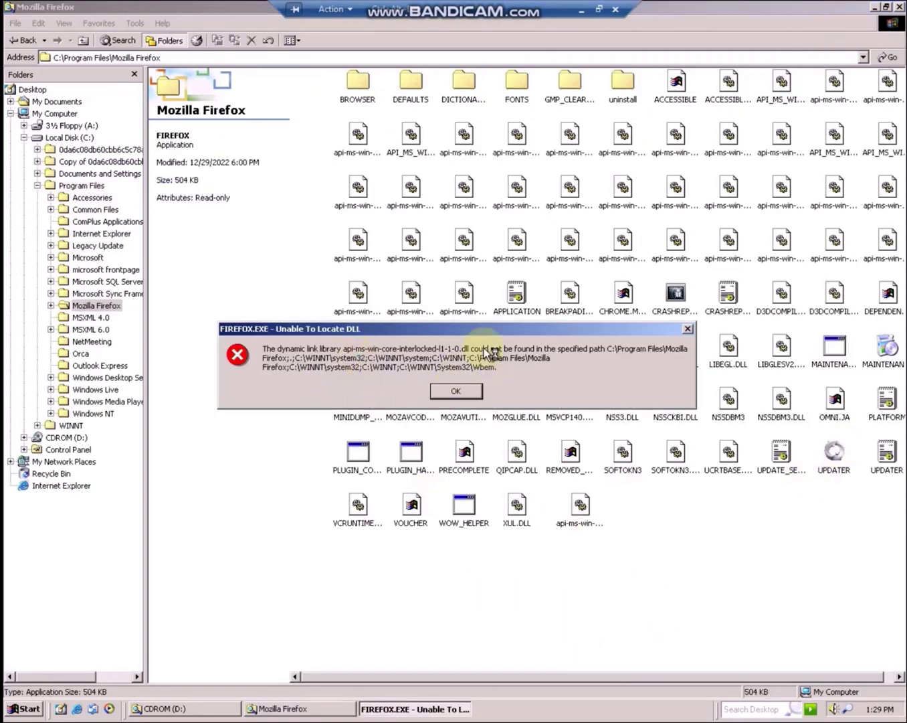
mouse_move(340, 332)
left_mouse_down()
mouse_move(352, 335)
mouse_move(351, 352)
left_mouse_up()
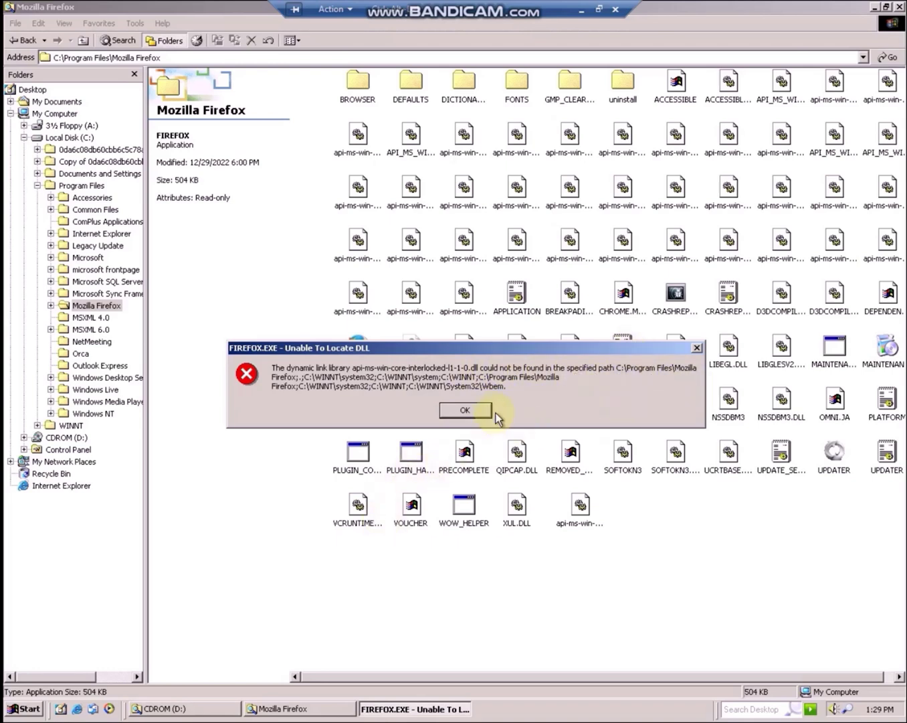
Relaunch FIREFOX from its install folder to read which DLL is missing.
left_click(468, 411)
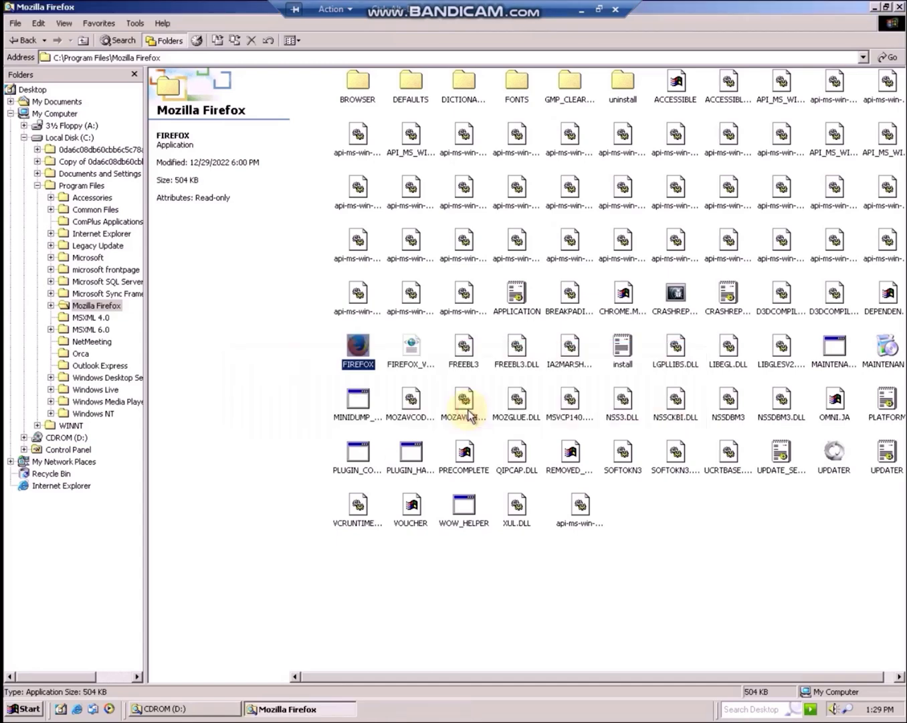
left_click(207, 709)
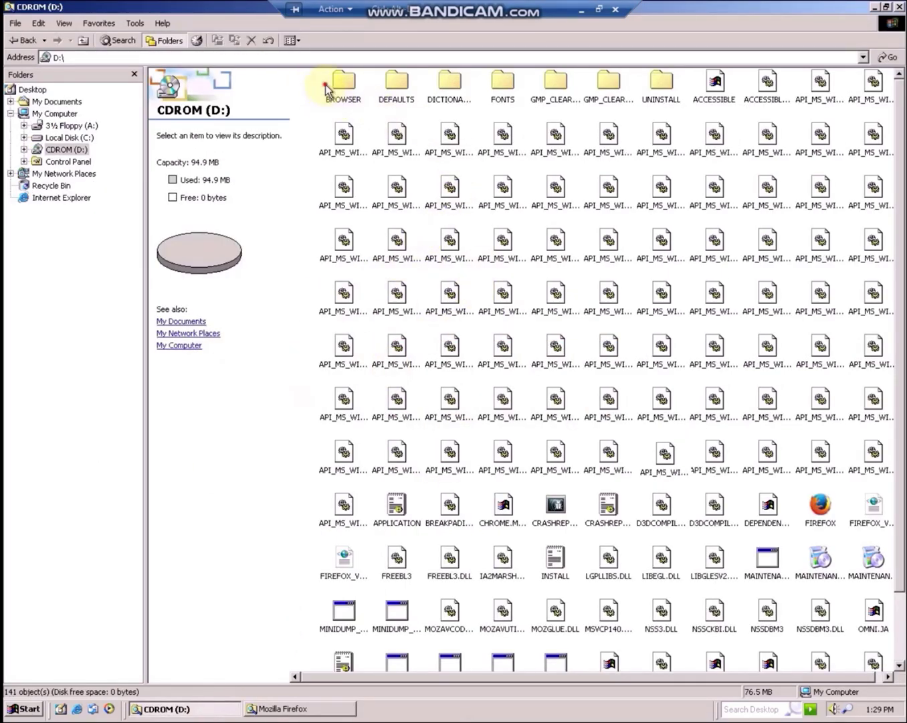
left_click_drag(326, 90, 314, 183)
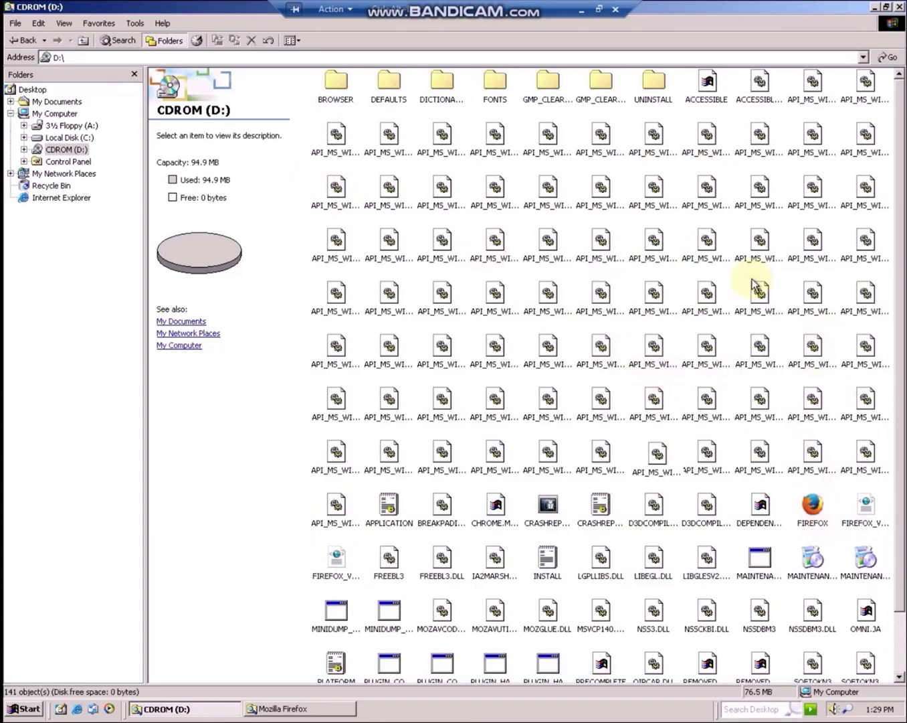
left_click(874, 7)
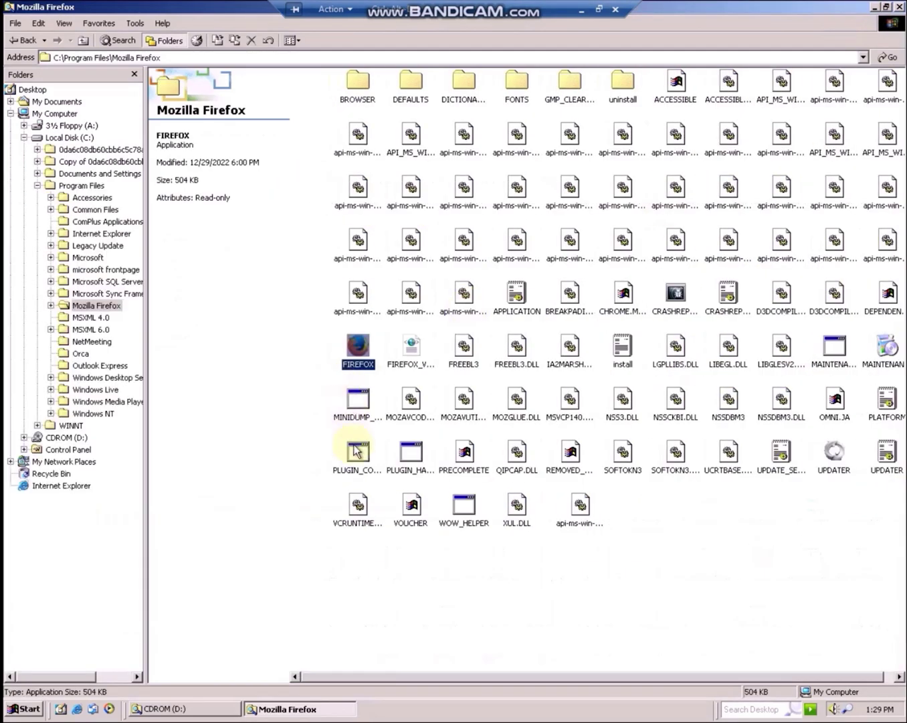
double_click(358, 347)
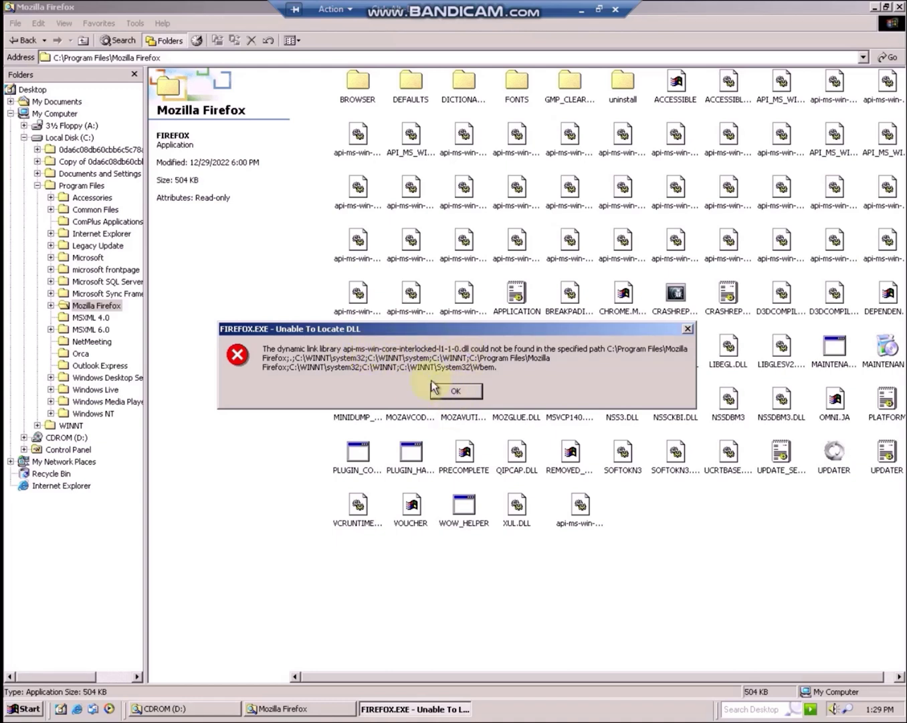
left_click_drag(387, 333, 432, 406)
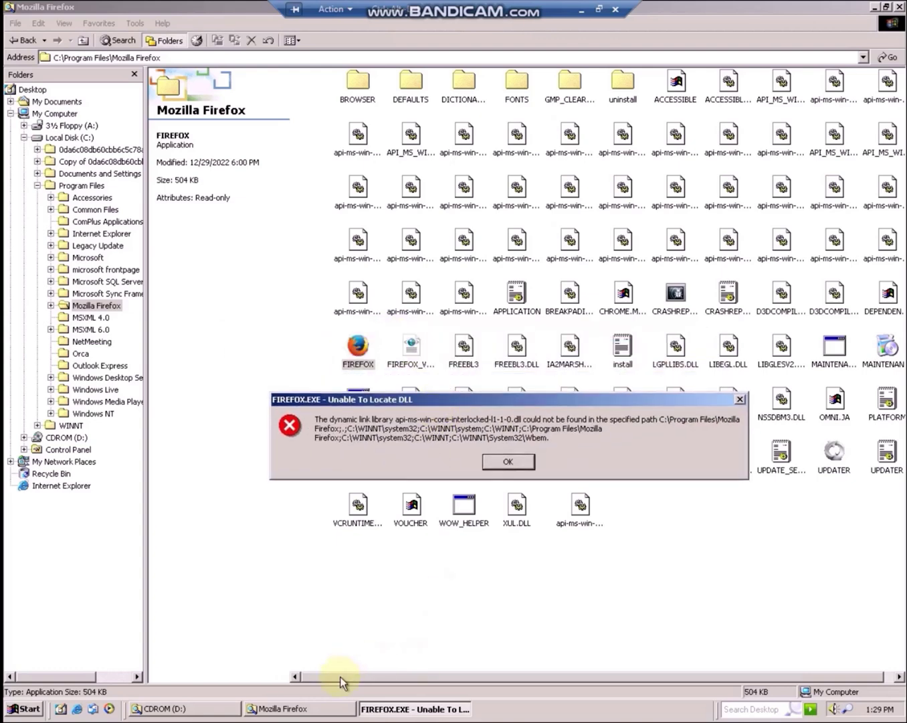
Find and select the 17.6 KB API_MS_WIN_CORE_INTERLOCKED.DLL on the CDROM (D:) drive.
left_click(194, 709)
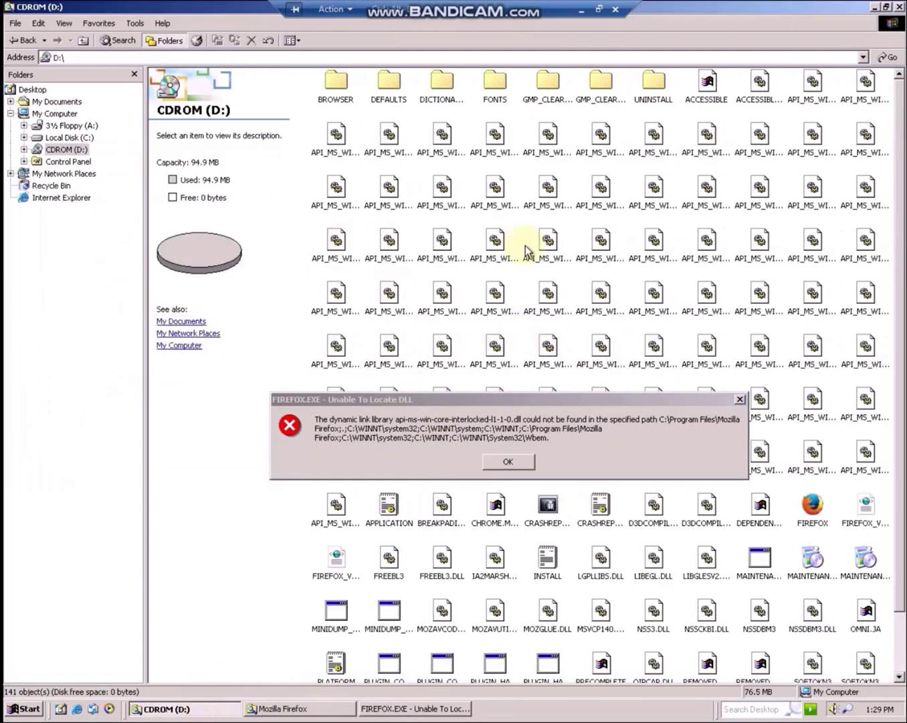
left_click_drag(436, 399, 449, 456)
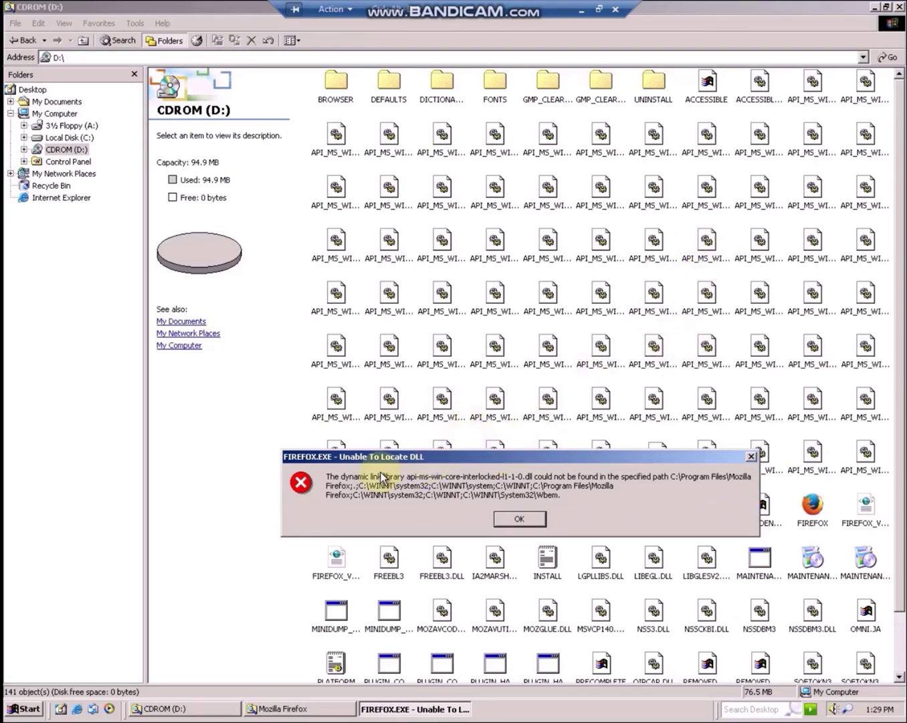
left_click(544, 189)
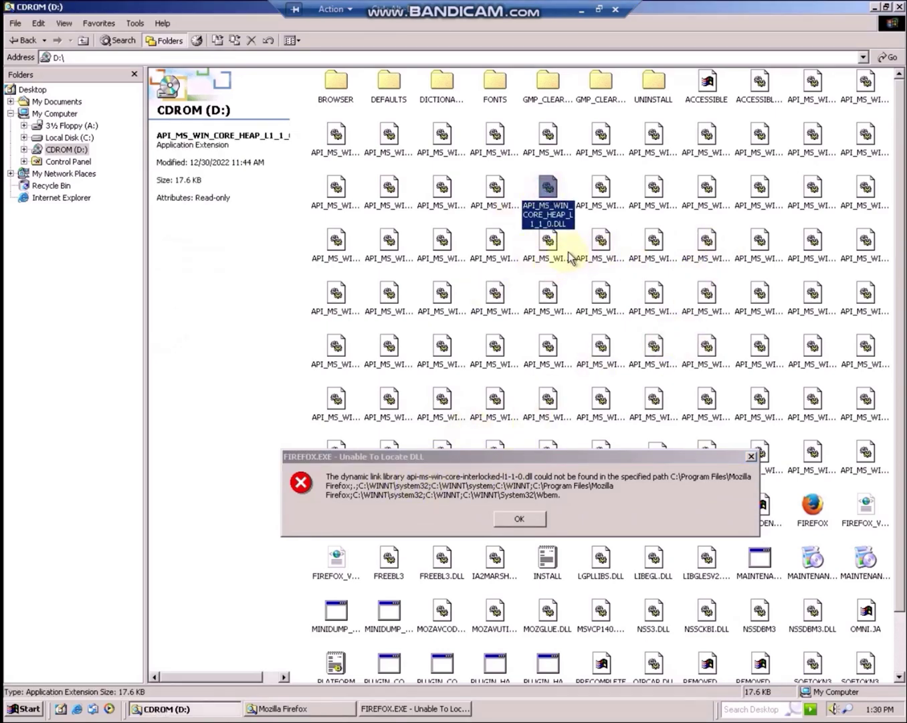
left_click(603, 202)
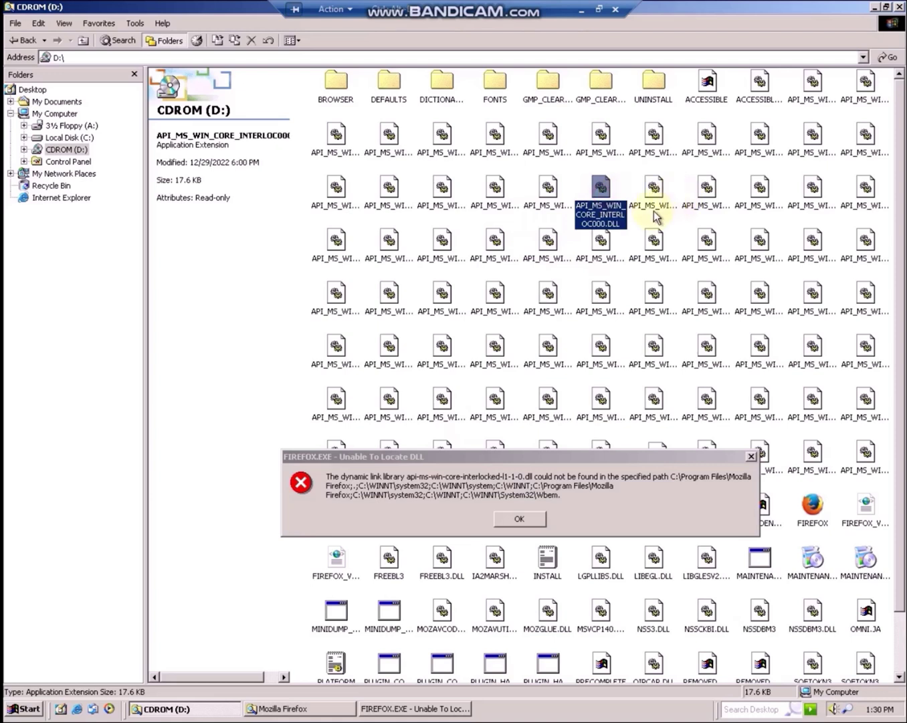
left_click(650, 199)
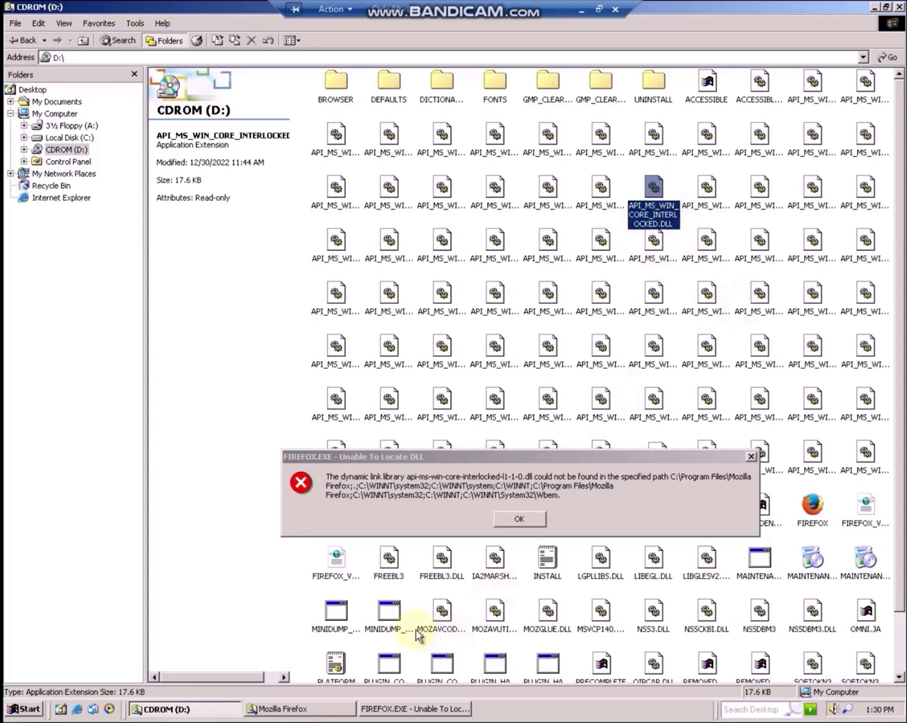
Paste the INTERLOCKED DLL into the Mozilla Firefox folder, replacing the existing copy.
left_click(325, 708)
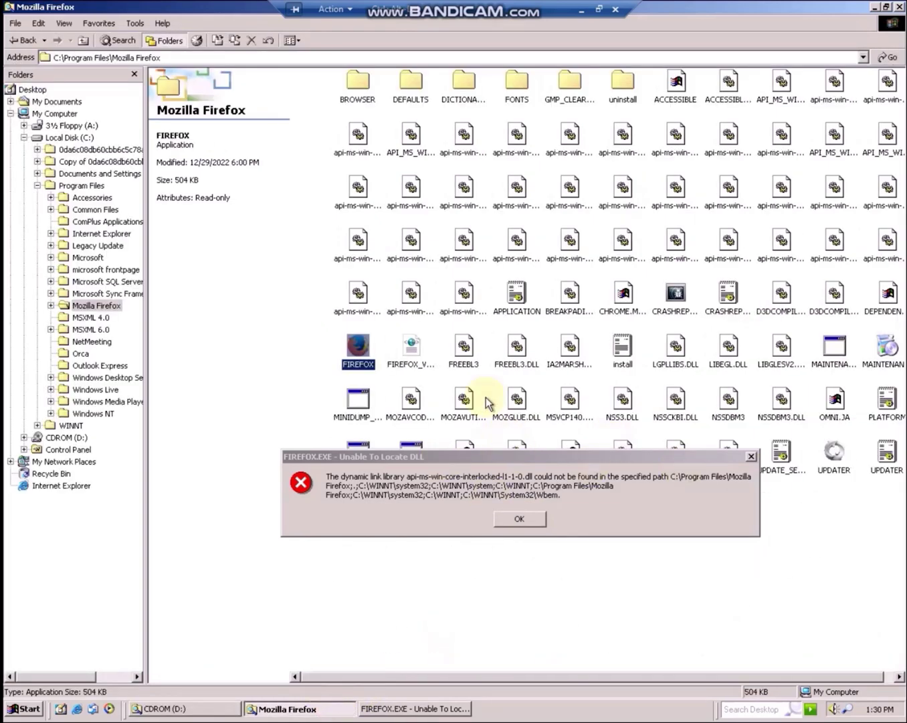
left_click_drag(625, 453, 633, 527)
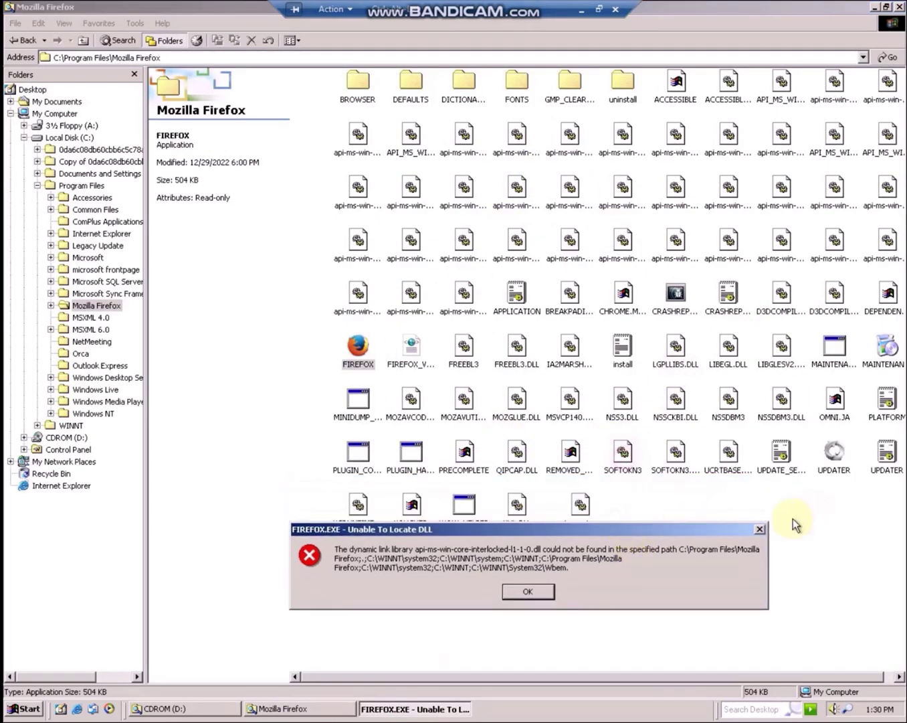
left_click(849, 508)
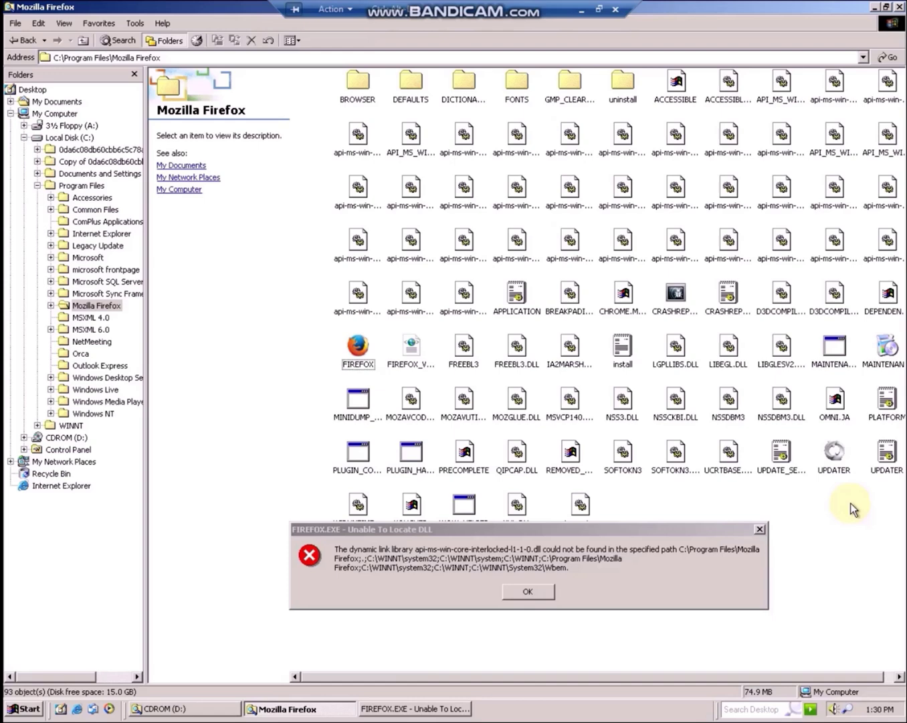
key("ctrl+v")
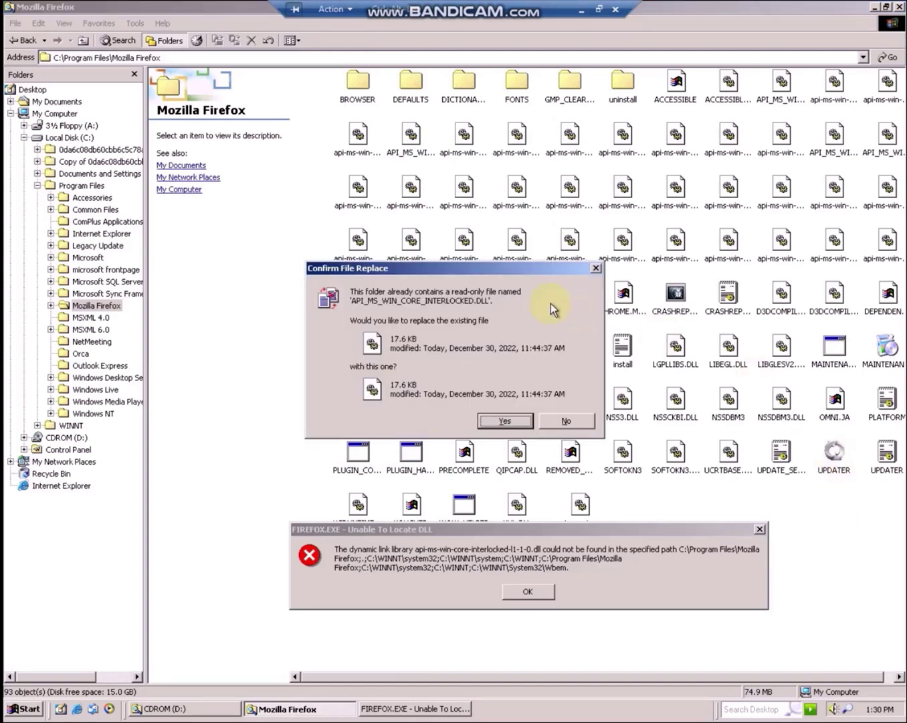
left_click(506, 421)
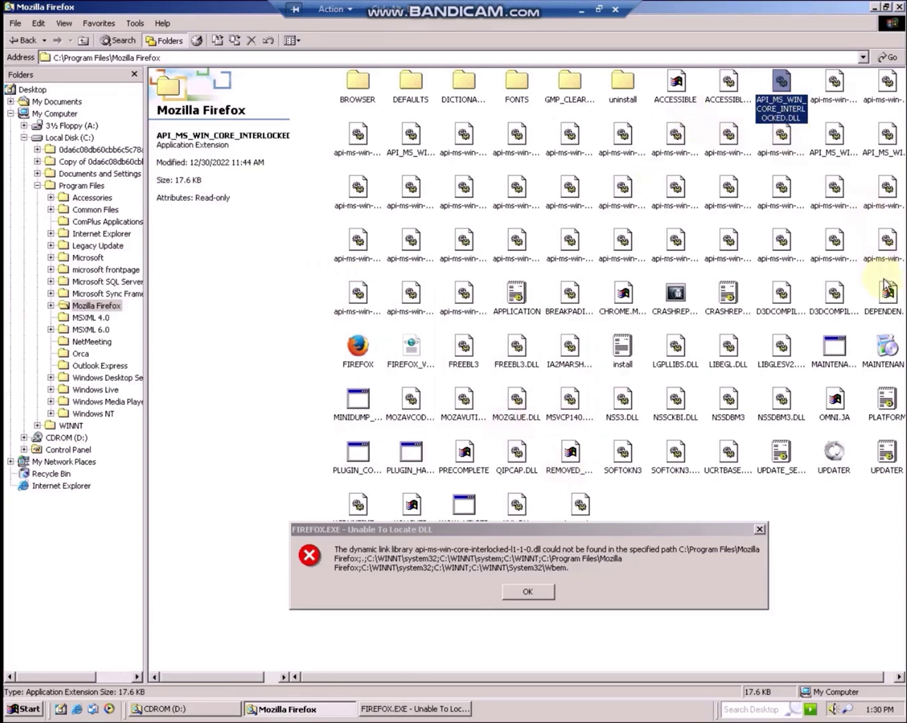
Rename the DLL to api-ms-win-core-interlocked-l1-1-0.dll and dismiss the missing-DLL error.
key("F2")
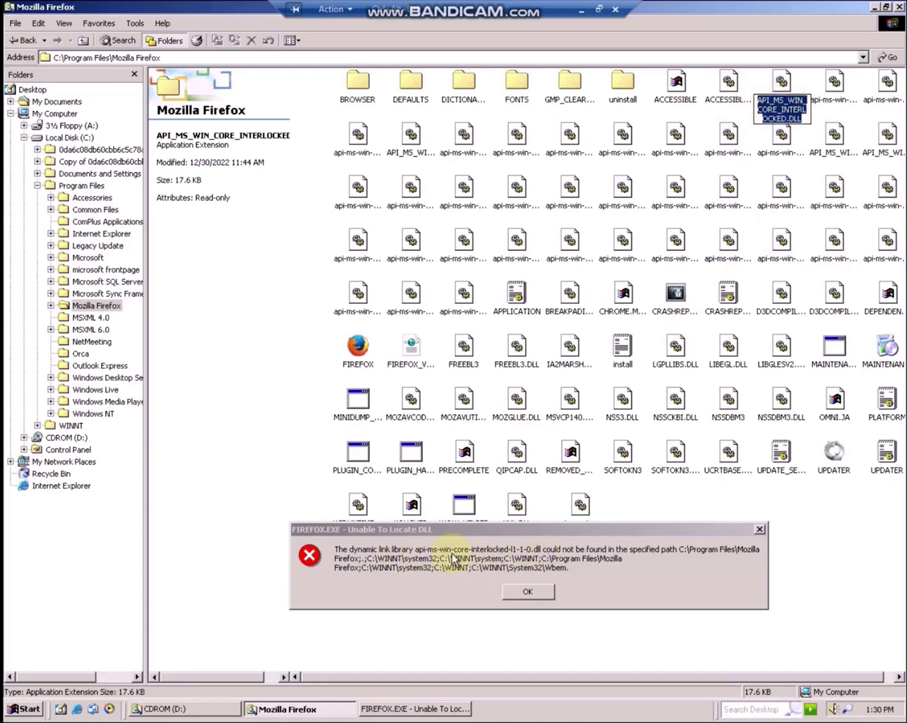
type("api-ms-win-core-interlocked-l1-1-0.dll")
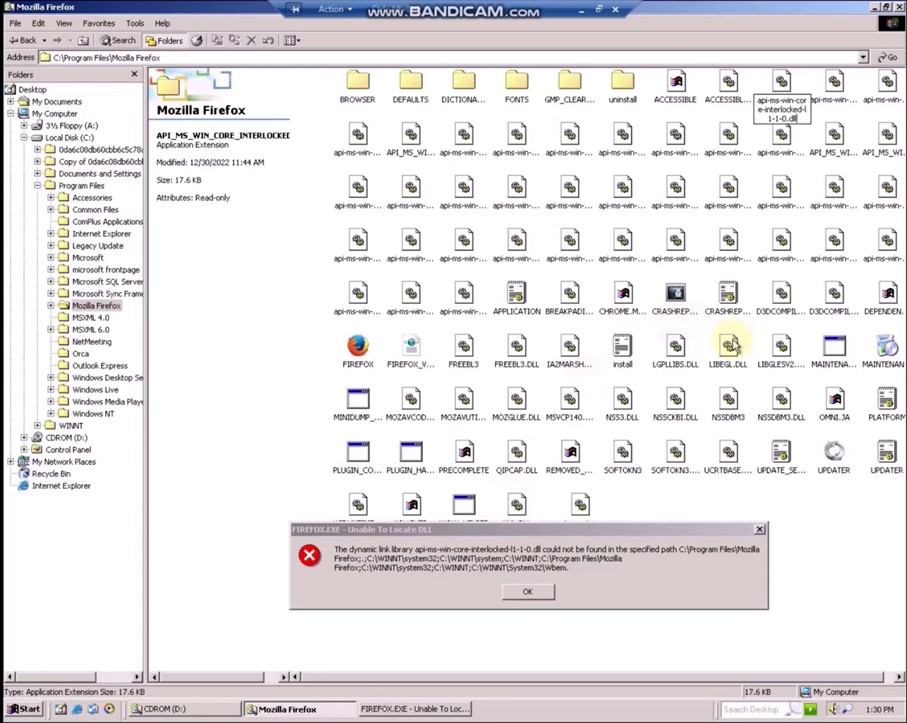
key("Return")
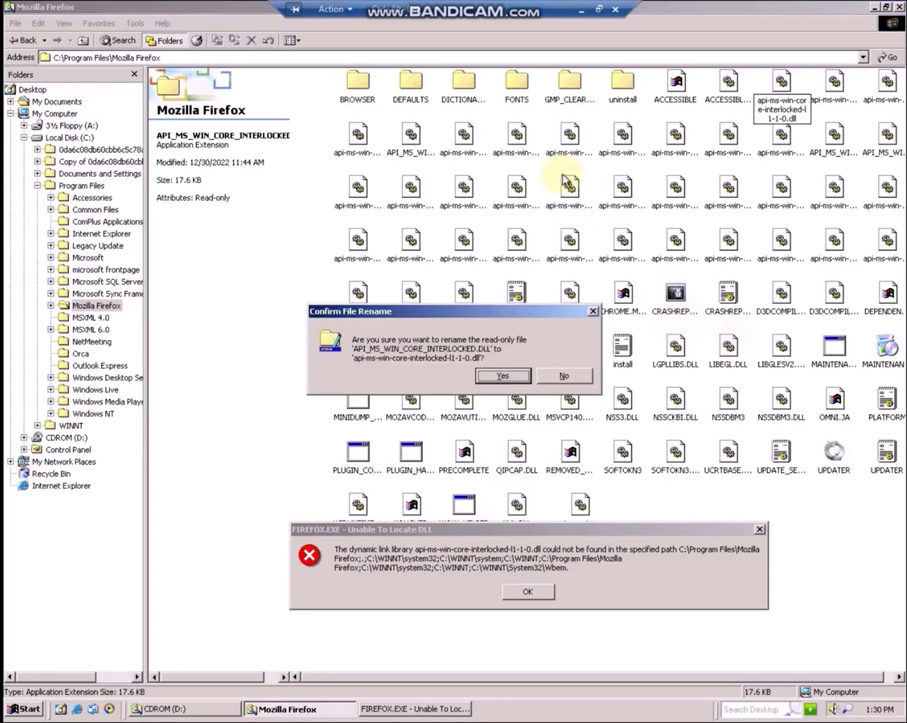
left_click(492, 376)
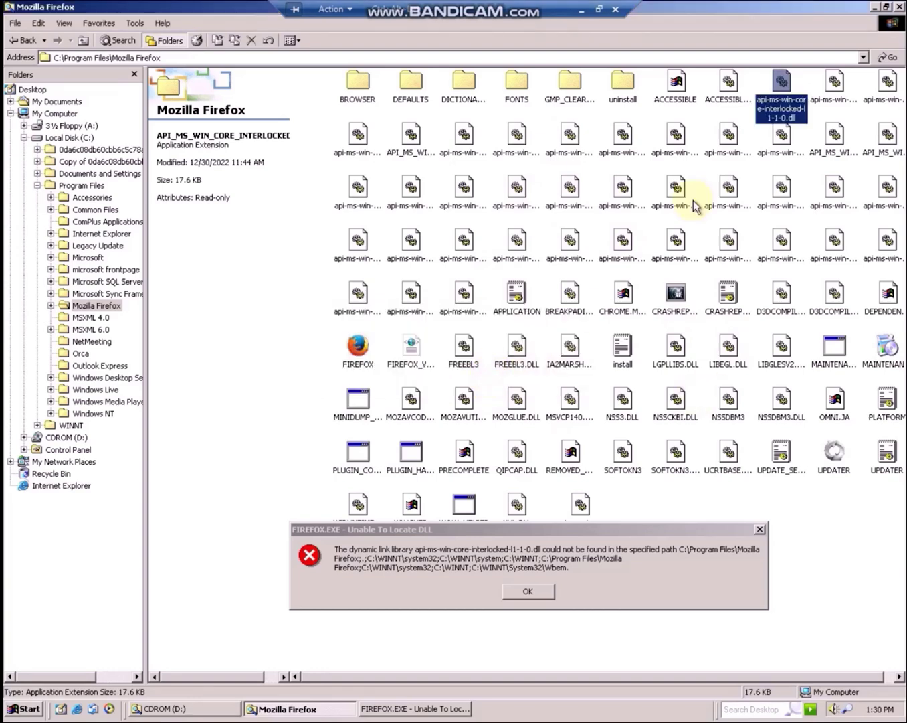
left_click(539, 591)
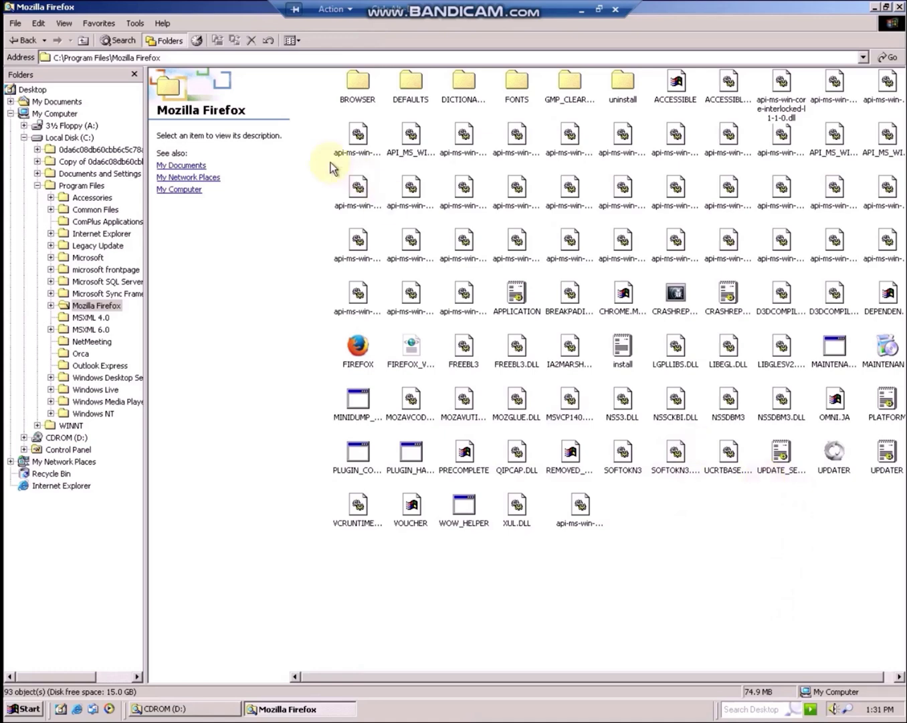
Launch FIREFOX from C:\Program Files\Mozilla Firefox so it opens to the Start Page.
left_click_drag(335, 131, 808, 240)
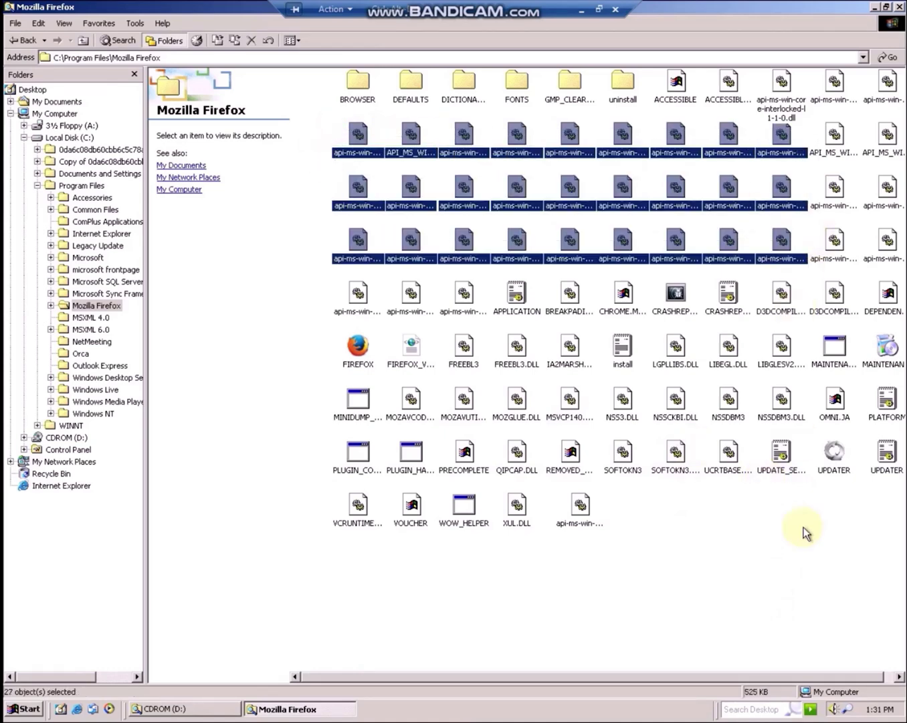
left_click(756, 594)
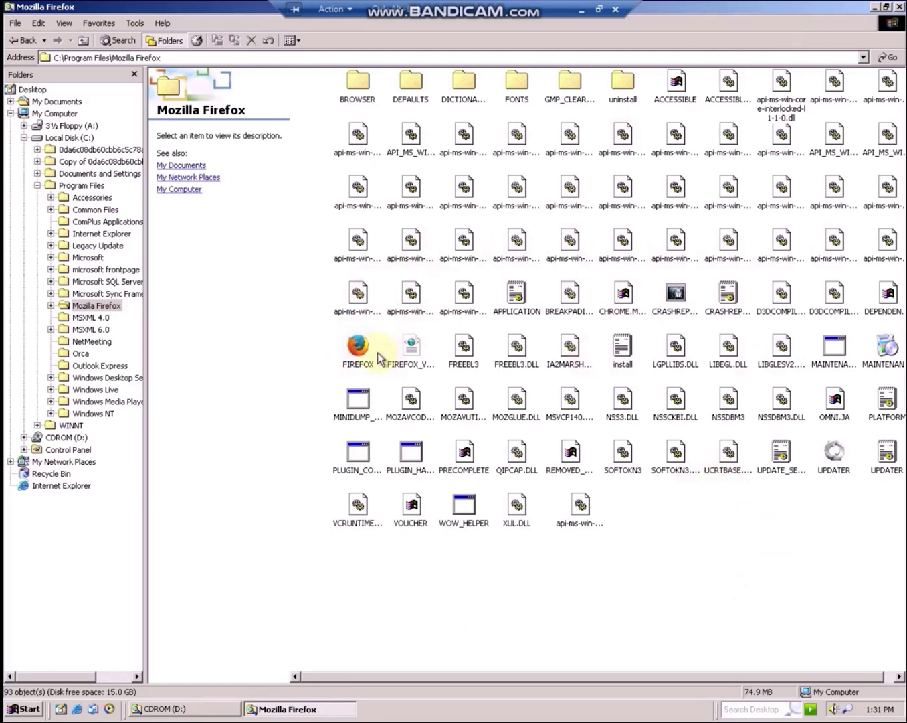
double_click(360, 351)
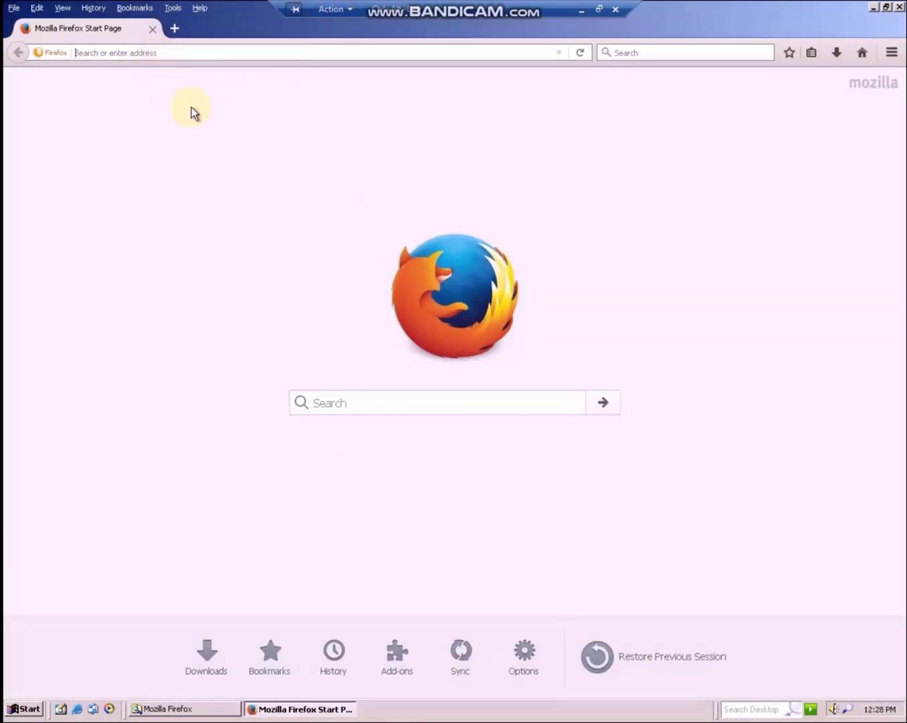
Go to fast.com to run the Internet Speed Test.
type("f")
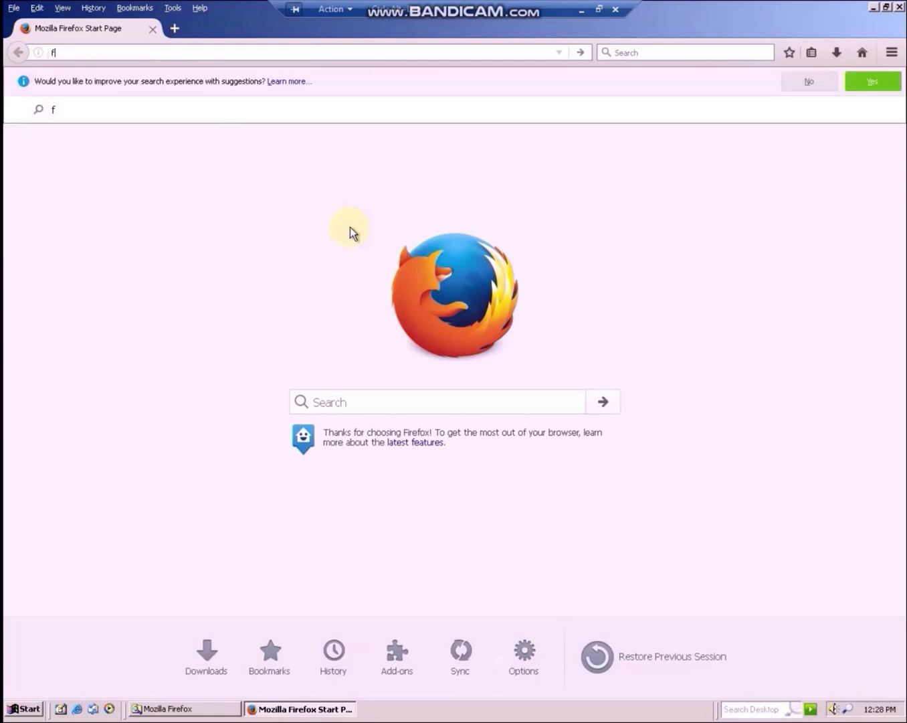
type("ast.com")
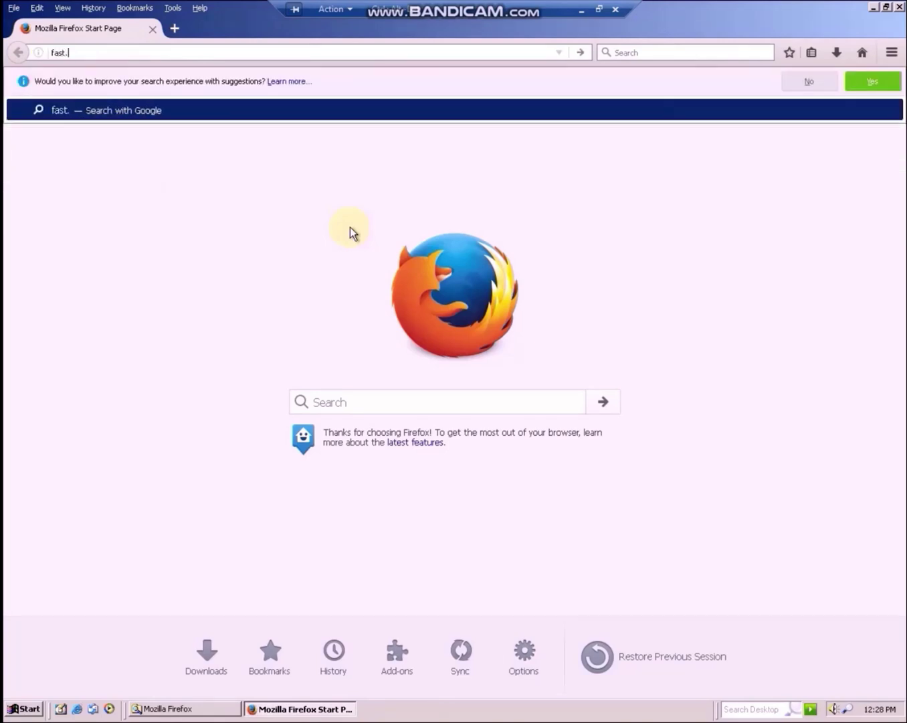
key("Return")
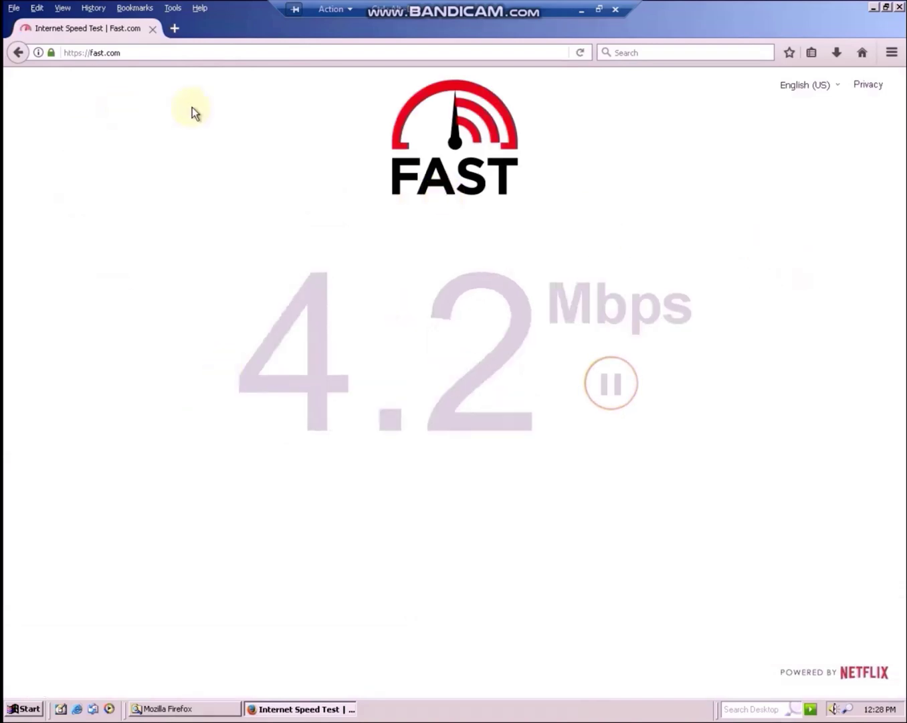
Check Help > About Firefox shows version 52.0 (32-bit) ESR, then close it.
left_click(200, 9)
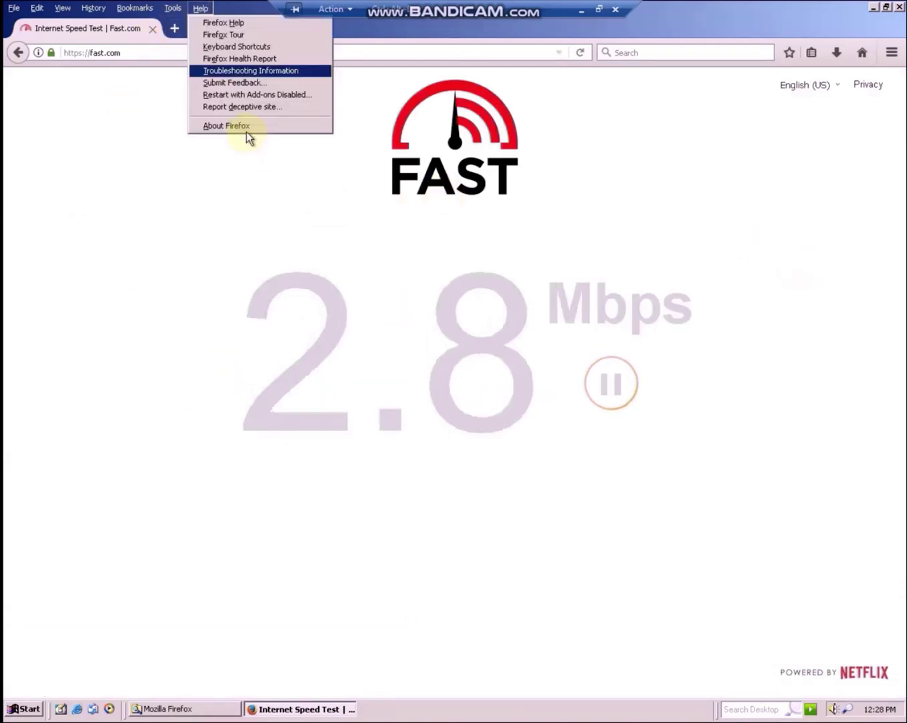
left_click(237, 126)
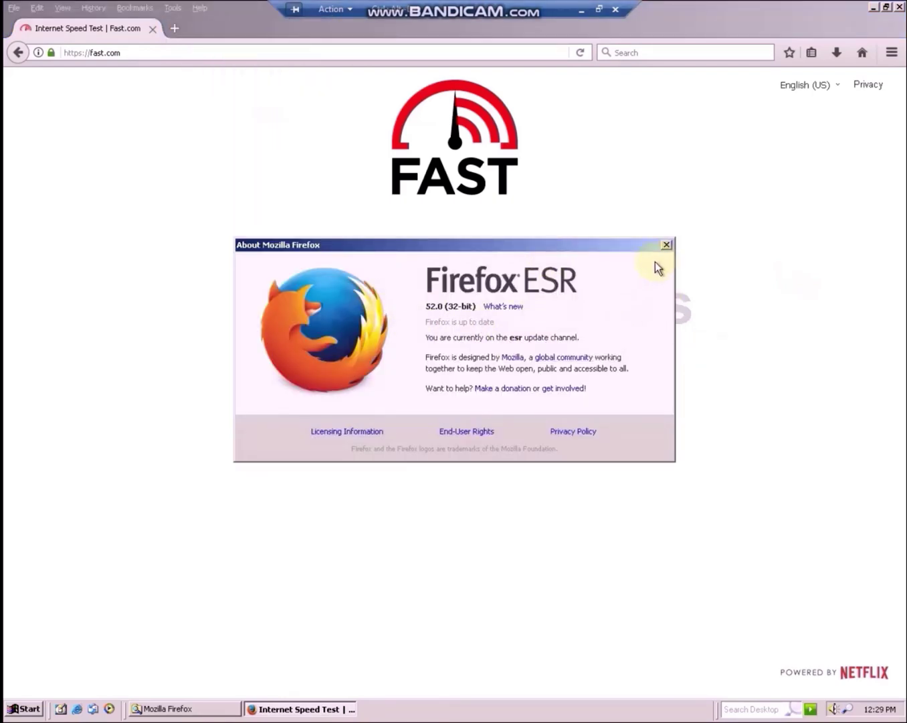
left_click(666, 244)
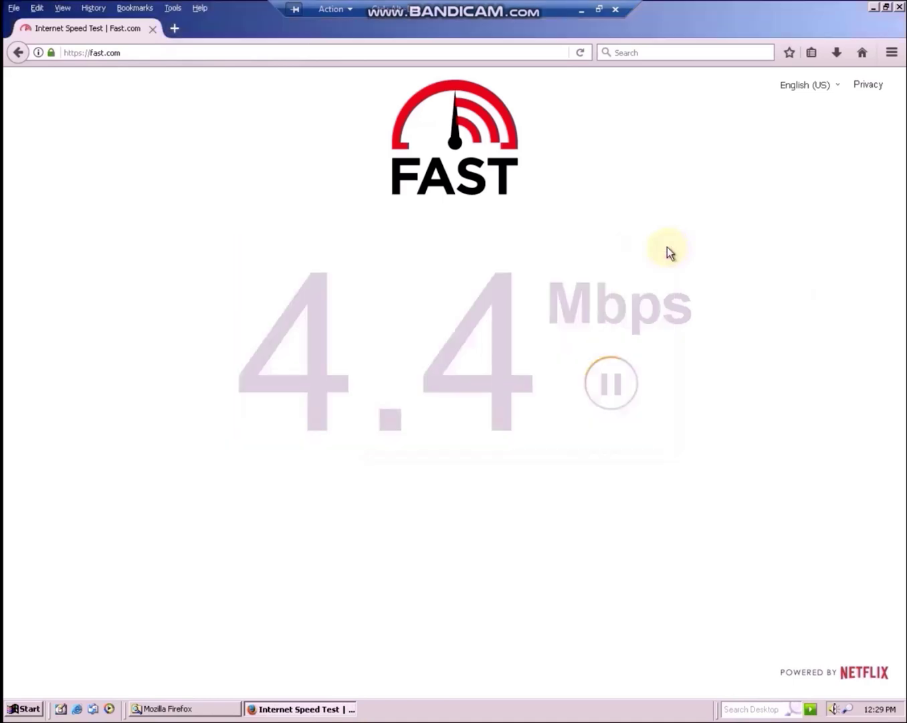